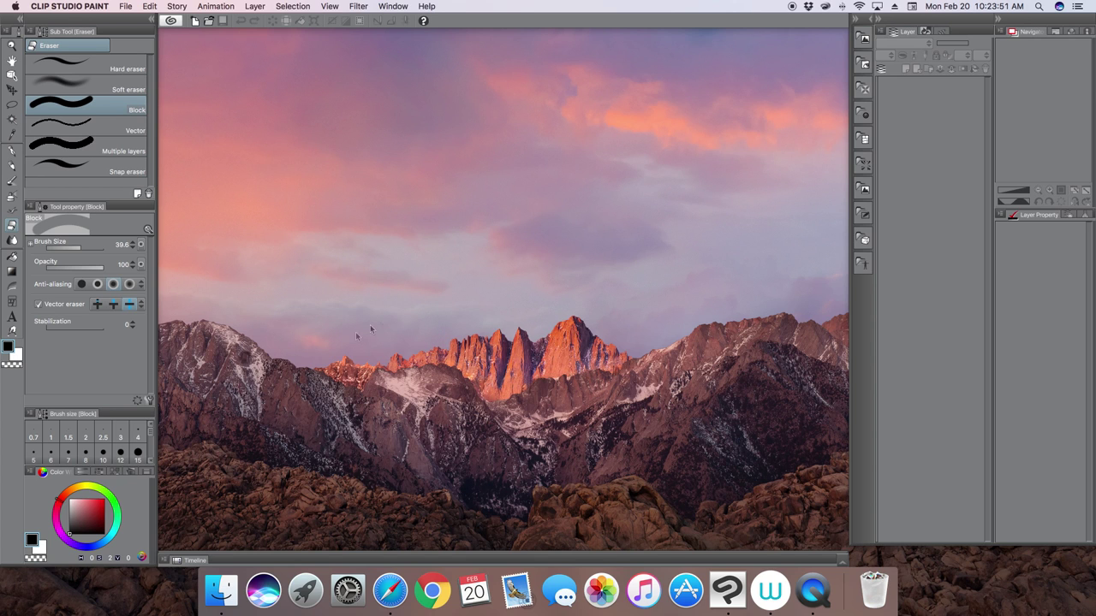
- Open the File menu to begin creating a new document
click(126, 7)
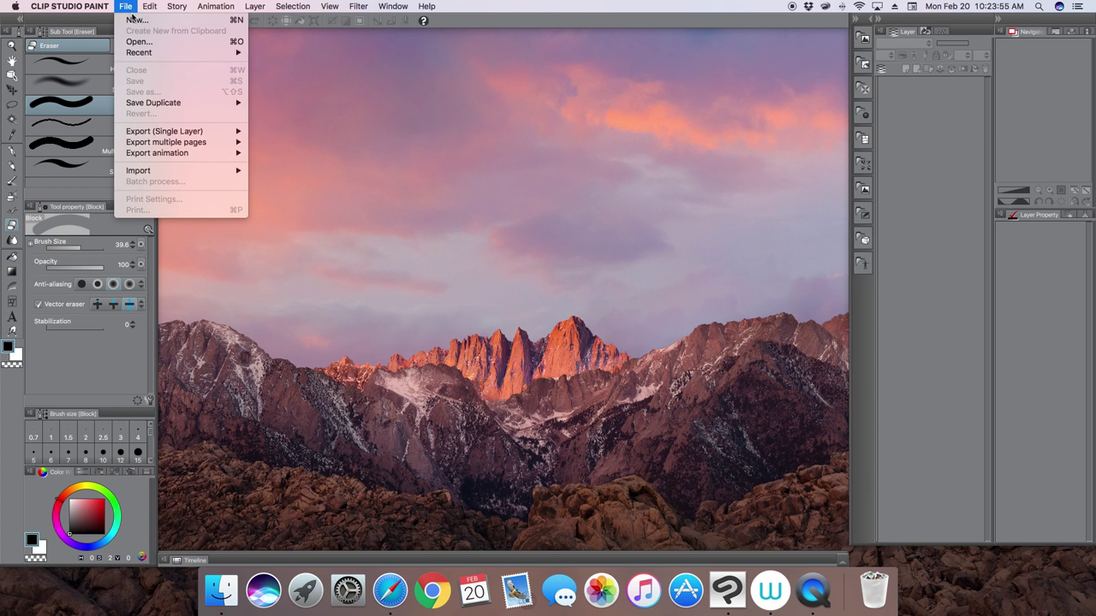
- Create a new 7.00 × 10.50 in, 300 dpi canvas from the American Style Comic preset
click(133, 19)
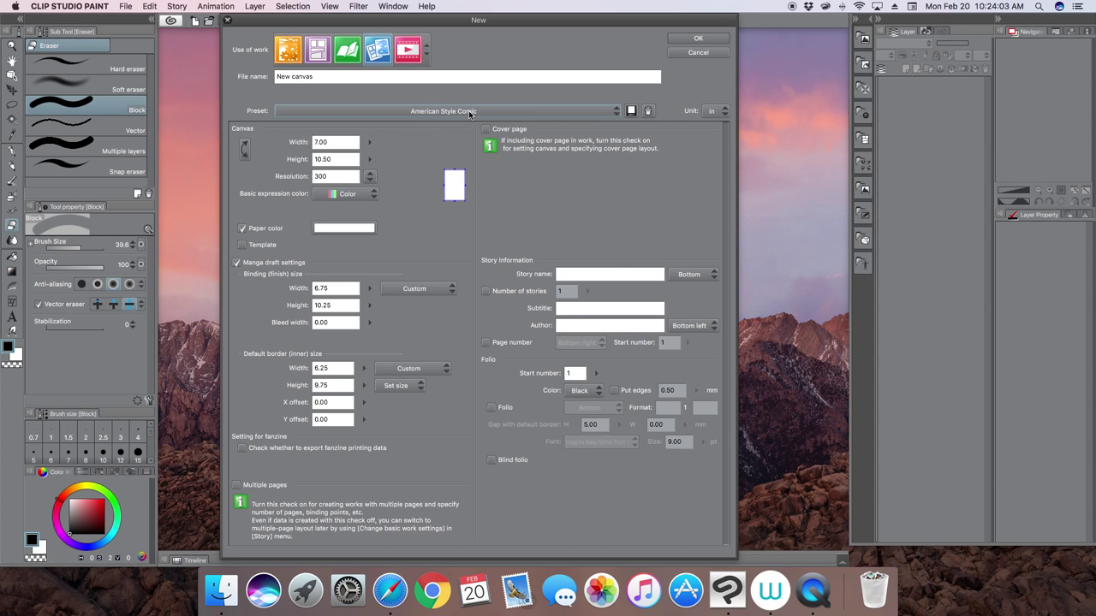
click(439, 112)
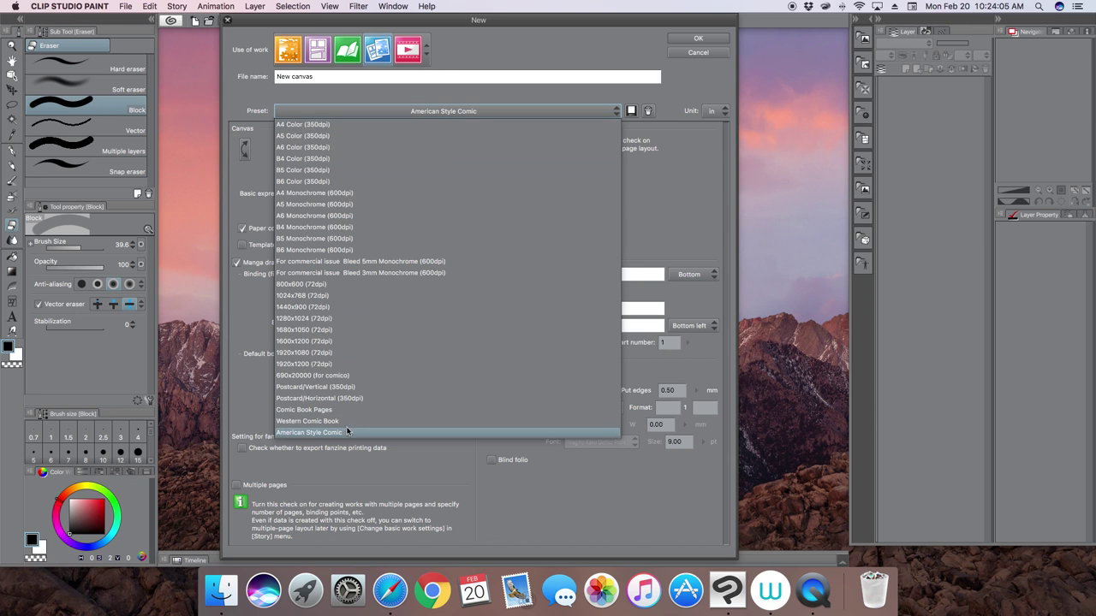
click(344, 433)
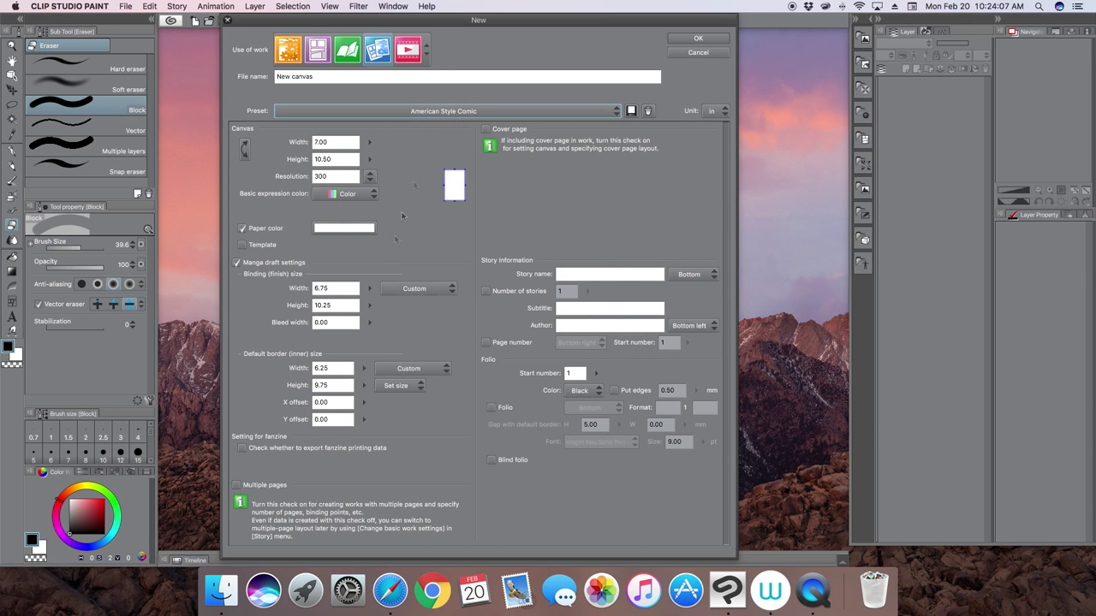
click(699, 39)
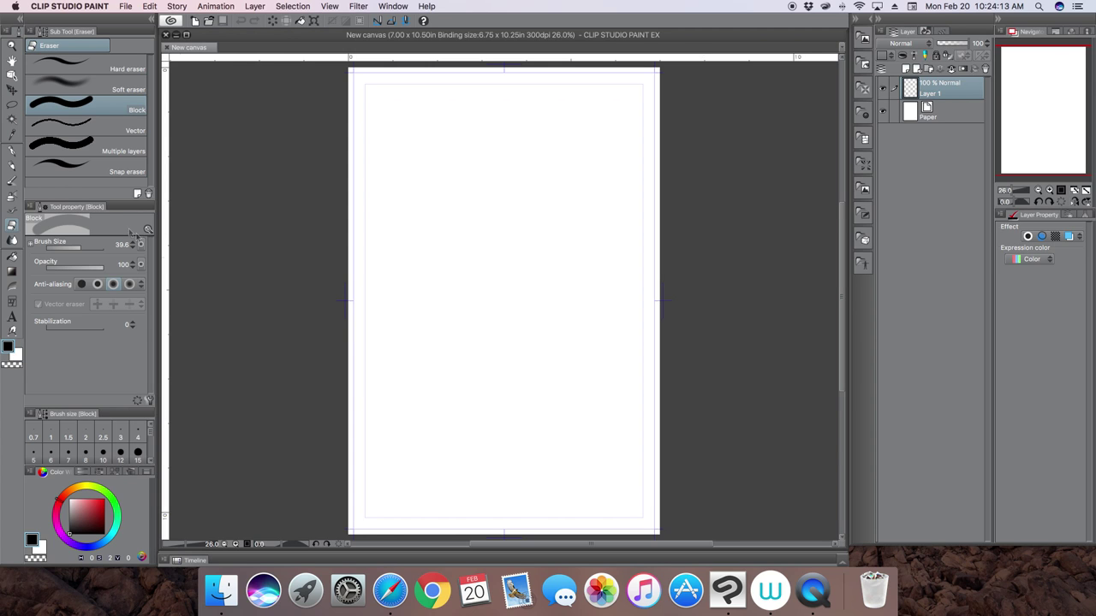
- Ink the two top panel borders and the wide middle panel with the G-pen at size 78.7
click(14, 149)
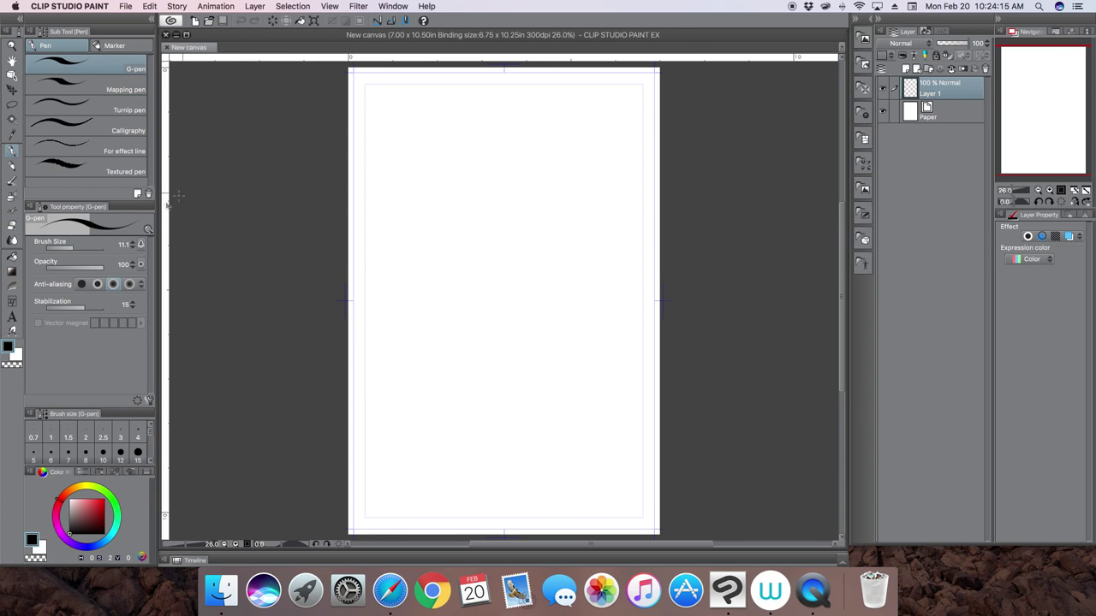
drag(89, 247, 86, 248)
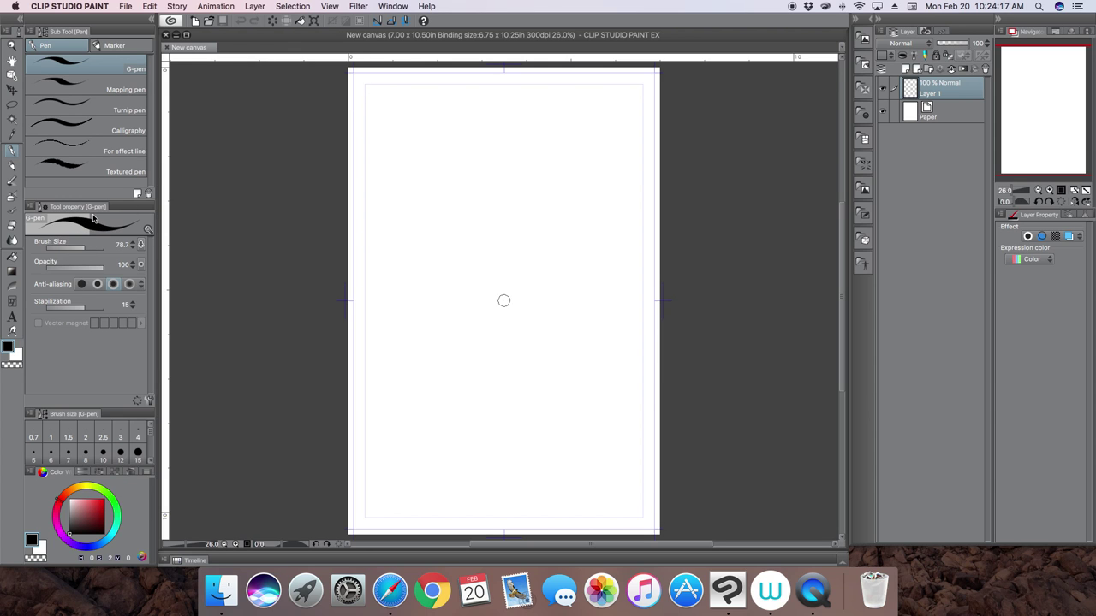
mouse_move(365, 96)
mouse_down()
mouse_move(366, 222)
mouse_move(467, 222)
mouse_move(470, 83)
mouse_move(371, 83)
mouse_up()
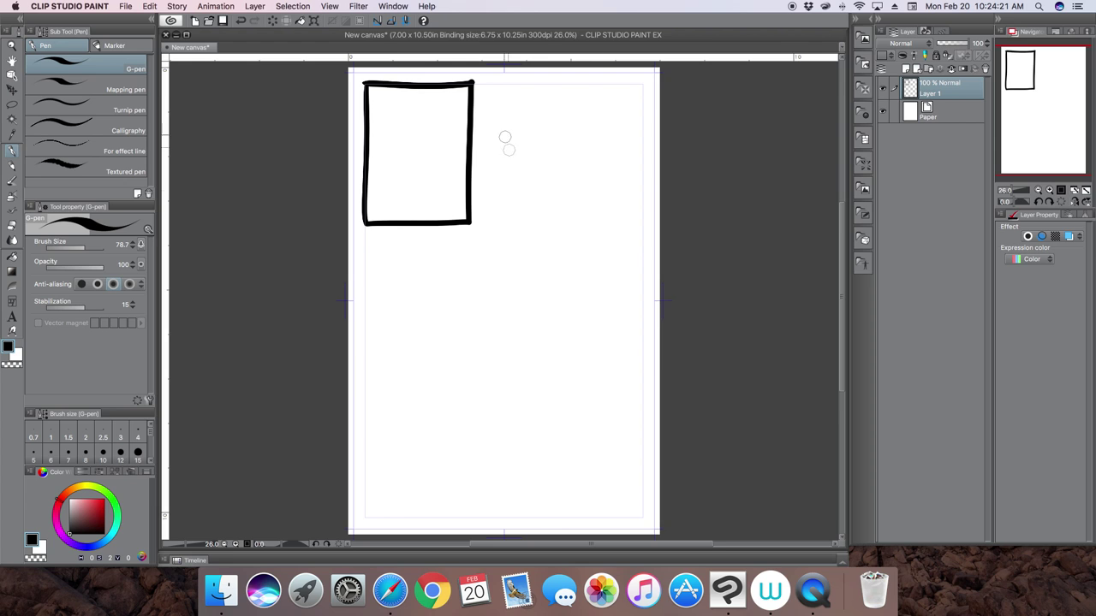
mouse_move(480, 83)
mouse_down()
mouse_move(480, 224)
mouse_move(642, 225)
mouse_move(645, 85)
mouse_move(497, 85)
mouse_up()
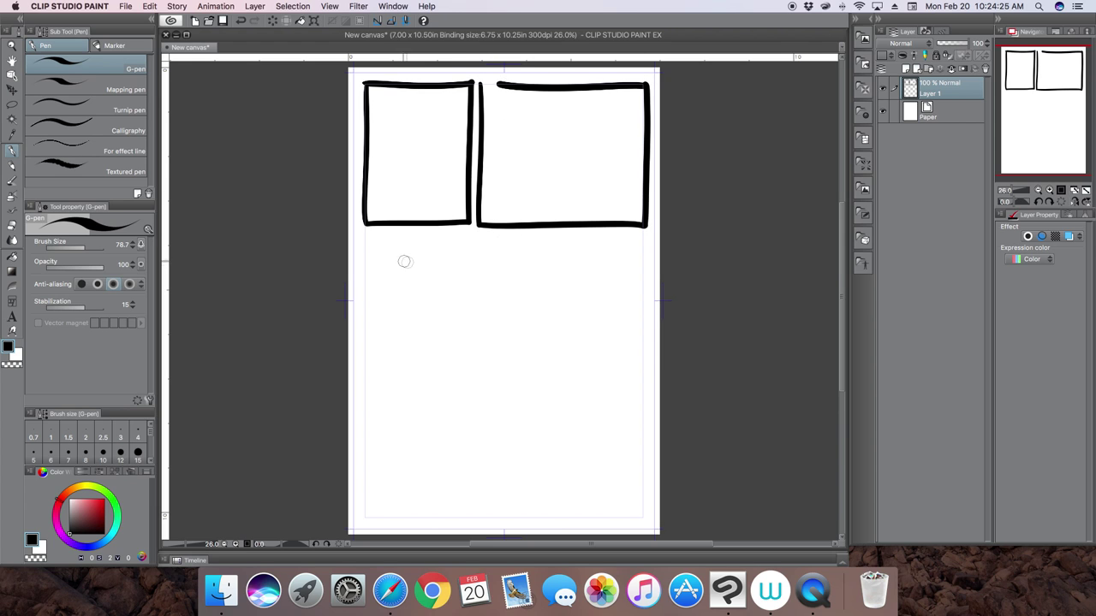
mouse_move(368, 246)
mouse_down()
mouse_move(640, 240)
mouse_move(636, 348)
mouse_move(363, 361)
mouse_move(365, 243)
mouse_up()
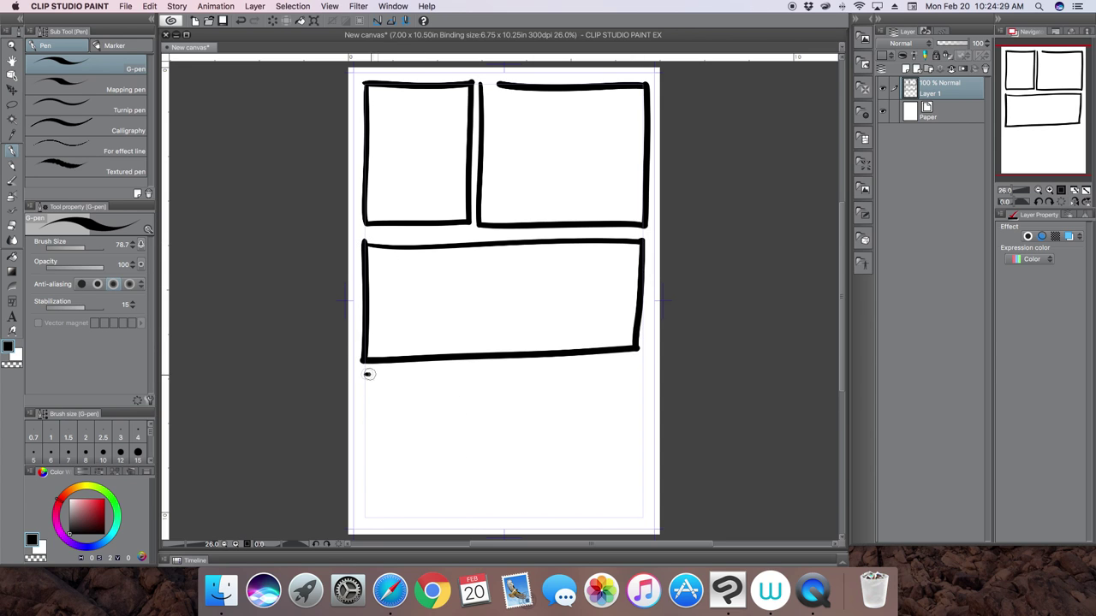
- Ink the three panel borders across the bottom of the page
mouse_move(366, 374)
mouse_down()
mouse_move(458, 438)
mouse_move(459, 520)
mouse_move(374, 513)
mouse_move(361, 379)
mouse_up()
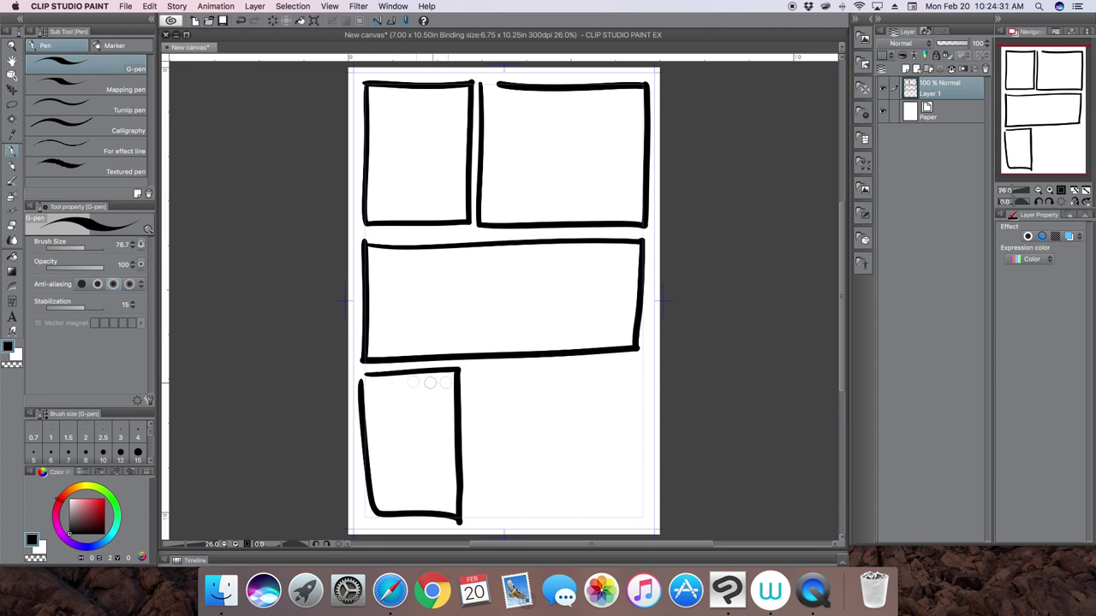
drag(469, 372, 477, 514)
mouse_move(470, 371)
mouse_down()
mouse_move(550, 368)
mouse_move(554, 413)
mouse_move(557, 517)
mouse_move(478, 518)
mouse_up()
mouse_move(563, 367)
mouse_down()
mouse_move(572, 503)
mouse_move(631, 359)
mouse_move(644, 381)
mouse_move(639, 506)
mouse_move(567, 520)
mouse_up()
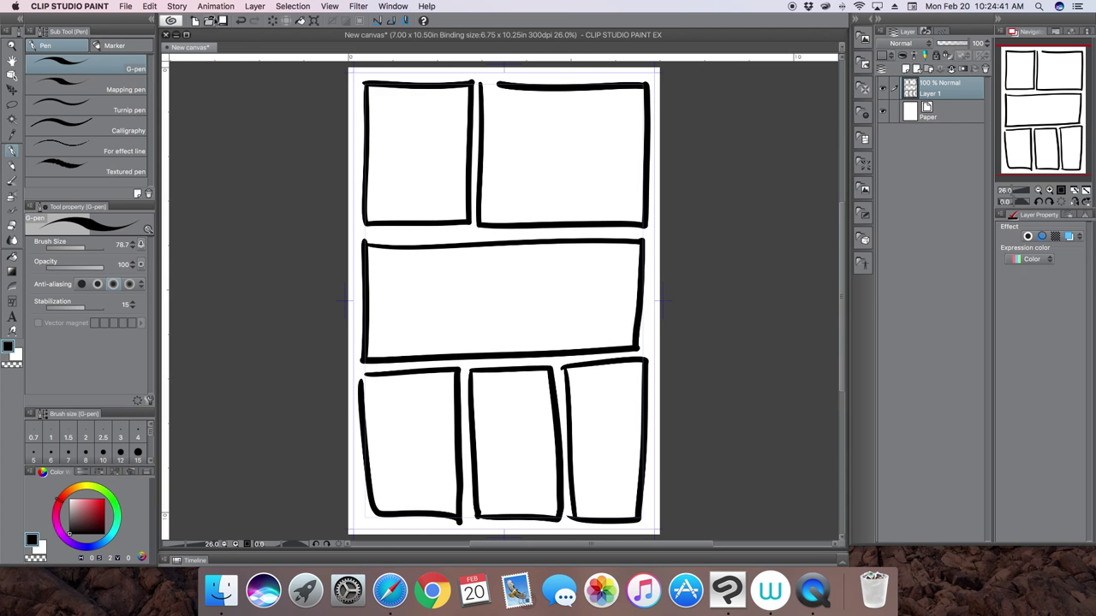
- Create a second blank comic page and drag a rectangular panel frame at its top-left
click(196, 21)
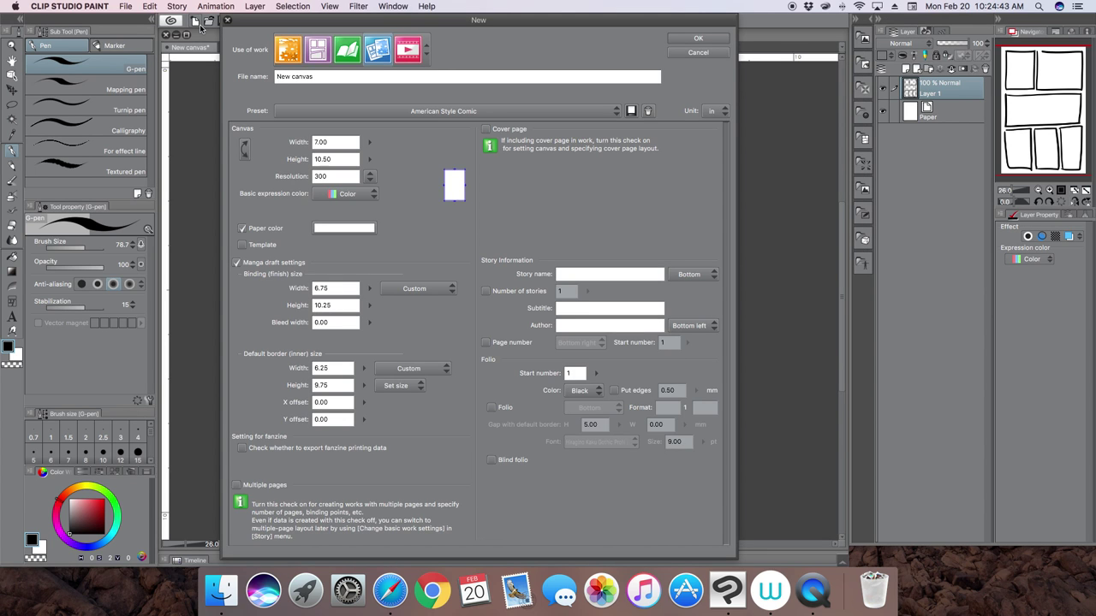
click(698, 40)
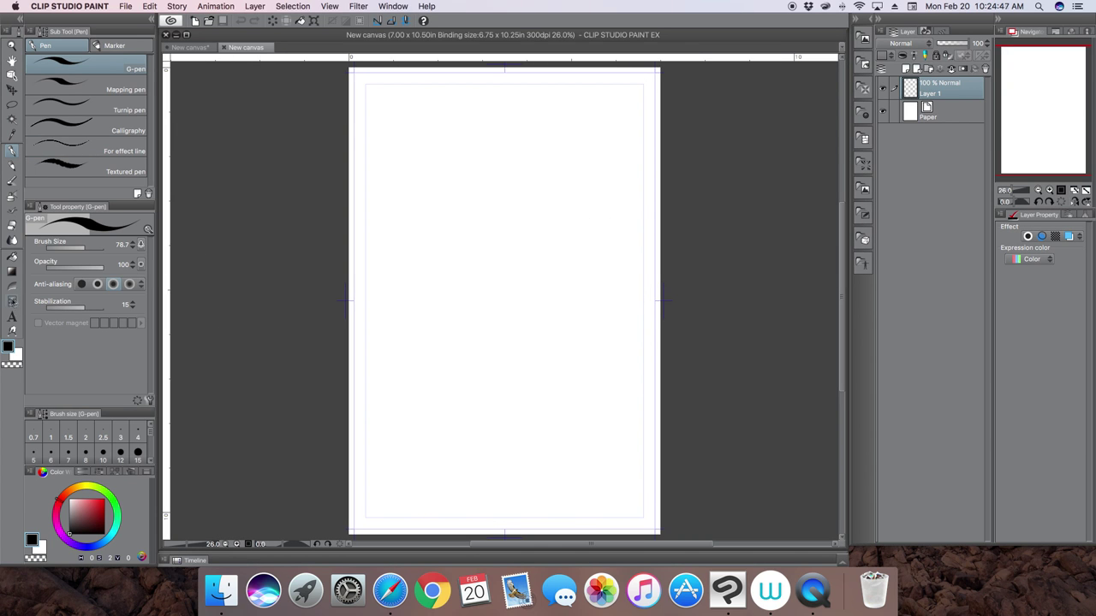
click(13, 303)
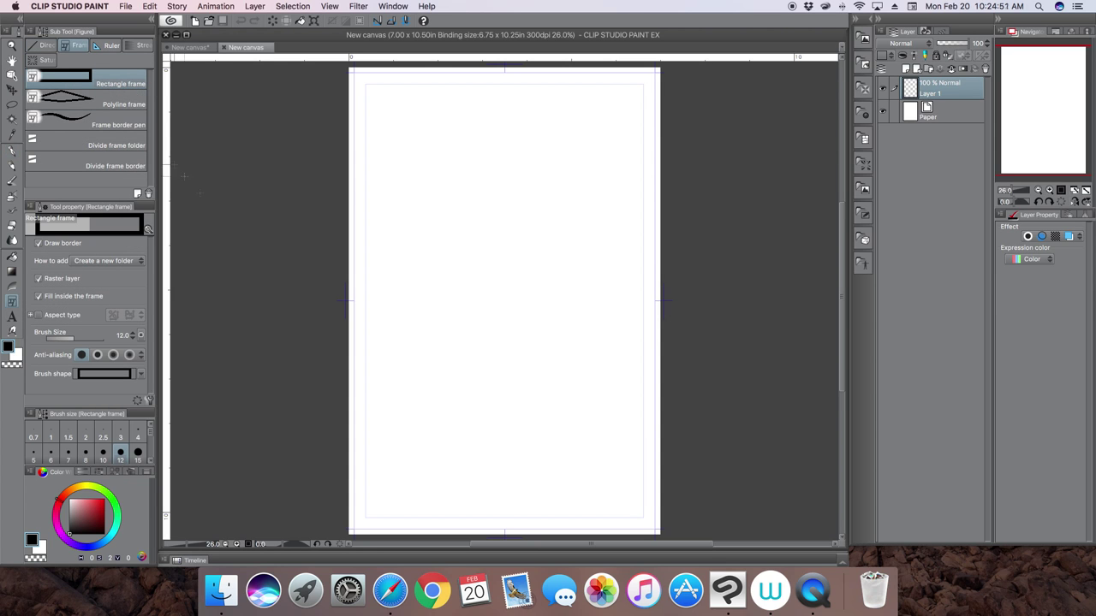
drag(366, 84, 485, 250)
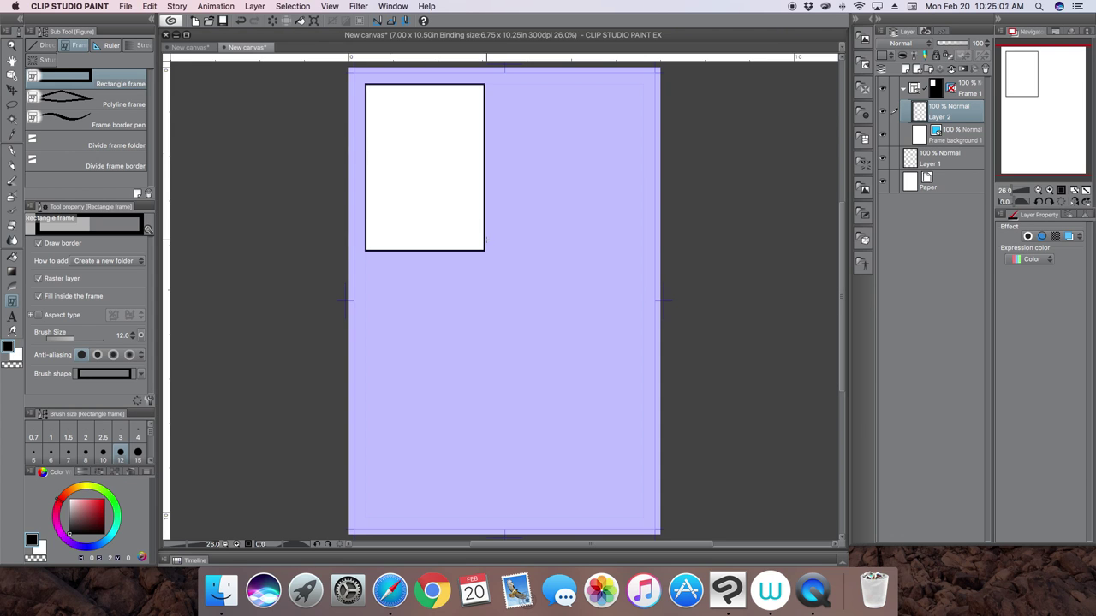
click(62, 338)
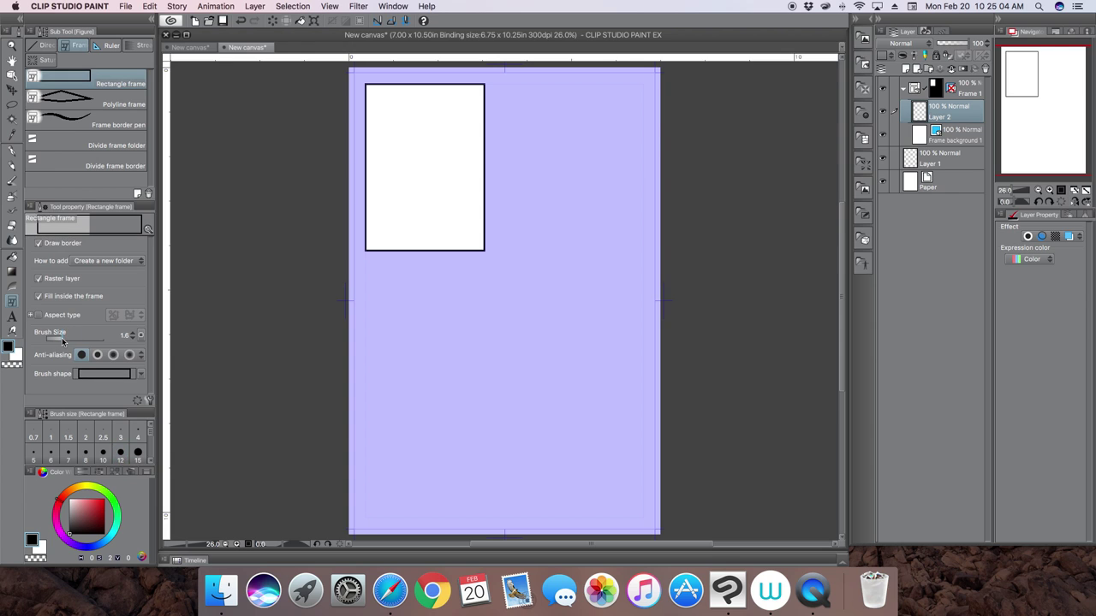
- Set frame border thickness to 2.0, add a second top-right panel, and collapse the frame folders
click(132, 337)
drag(493, 84, 642, 249)
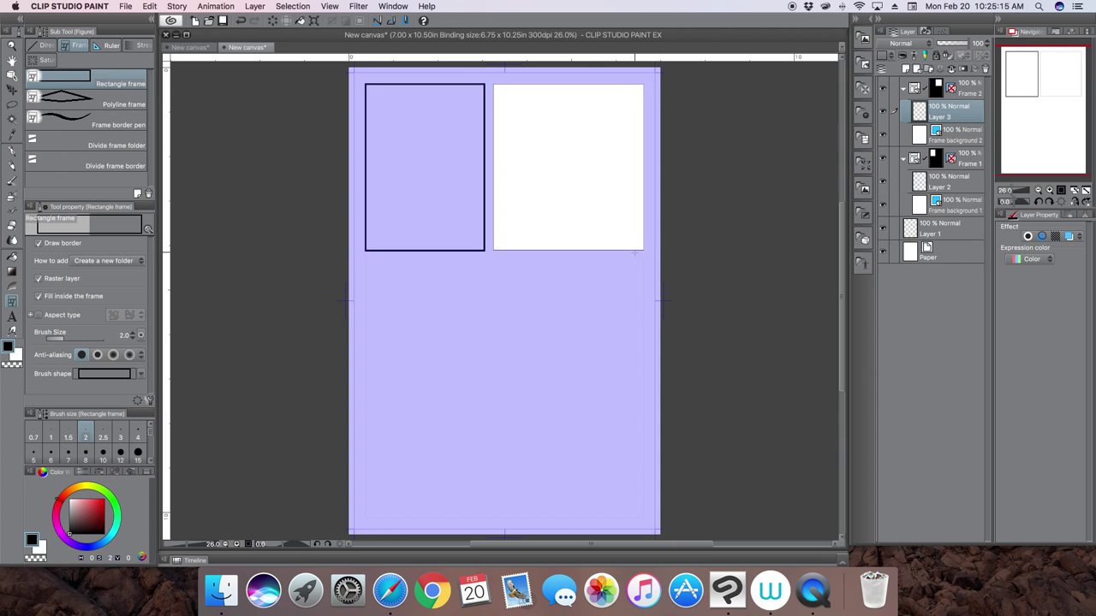
click(902, 88)
click(905, 111)
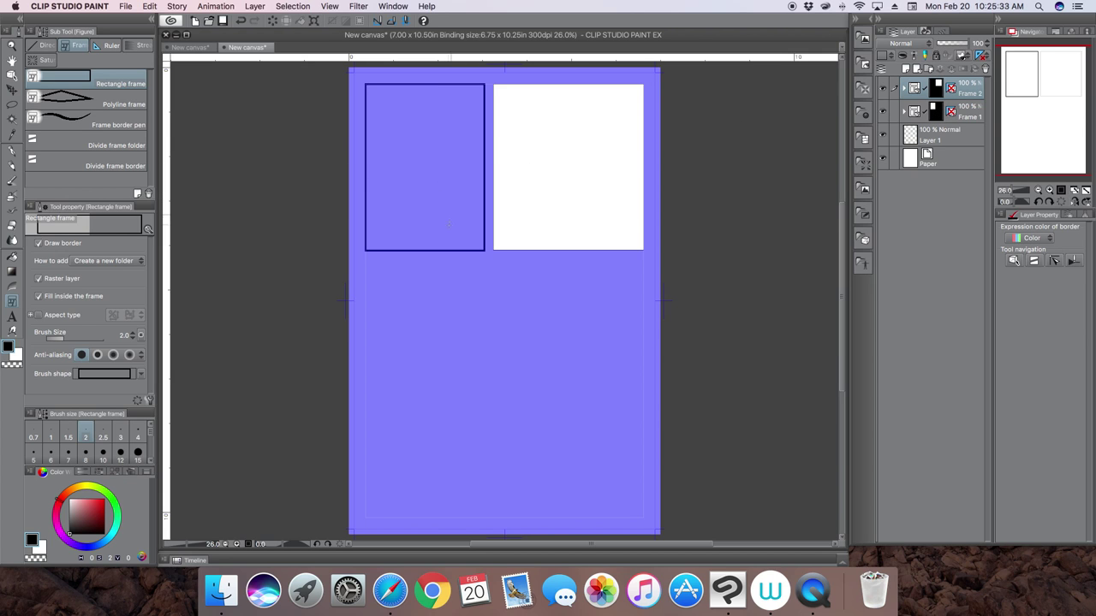
- On Layer 2 inside Frame 1, hatch the top-left panel with bold diagonal G-pen strokes
click(976, 107)
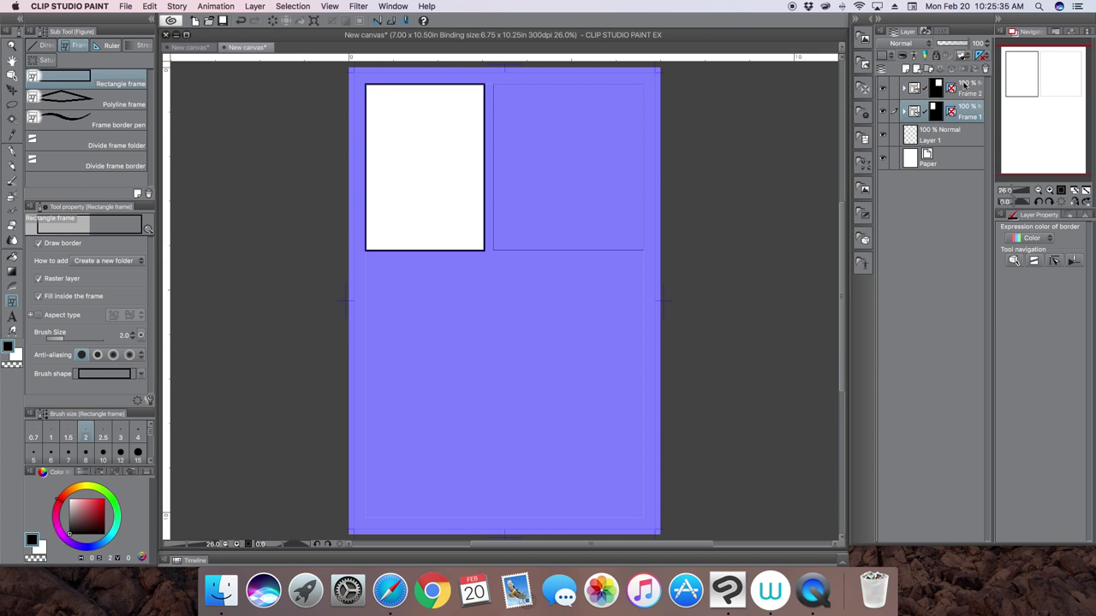
click(965, 83)
click(963, 110)
click(904, 112)
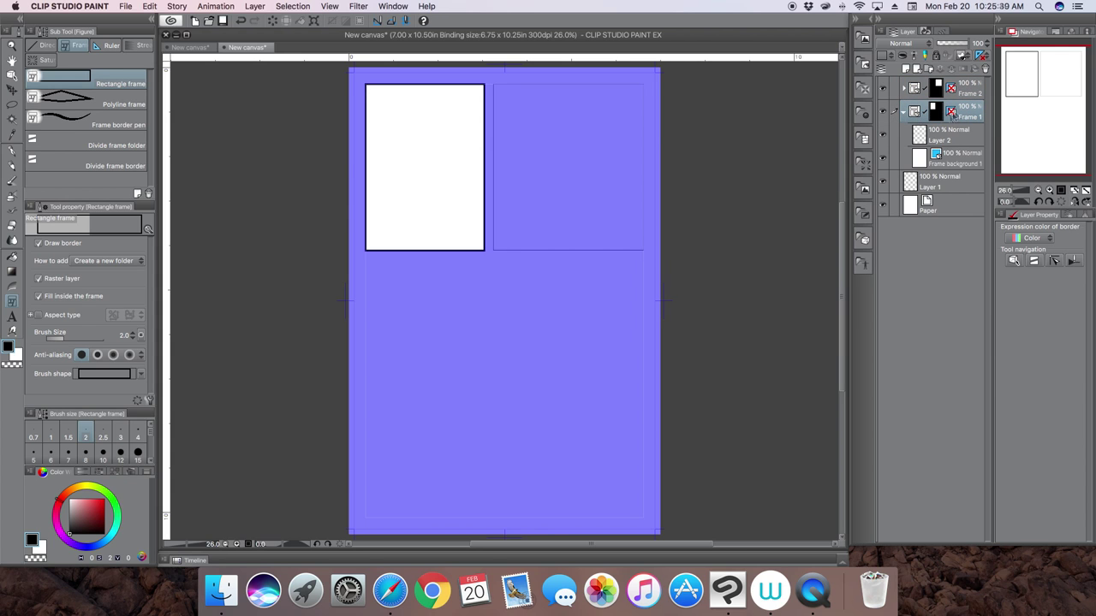
click(958, 137)
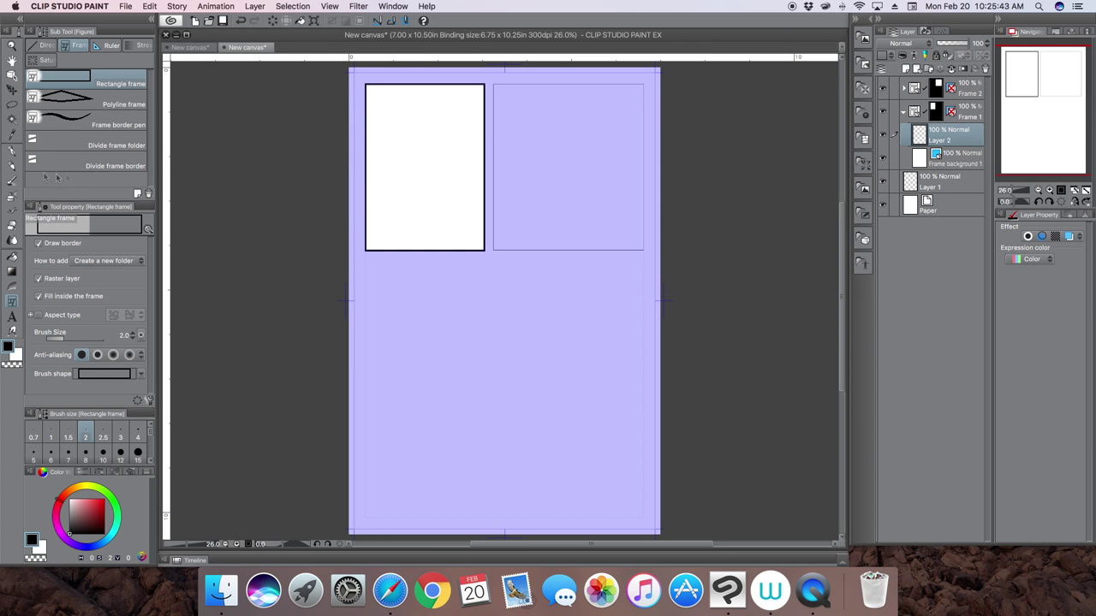
click(11, 150)
drag(370, 105, 395, 85)
mouse_move(408, 85)
mouse_down()
mouse_move(365, 122)
mouse_move(450, 107)
mouse_move(467, 137)
mouse_move(471, 197)
mouse_move(457, 227)
mouse_move(481, 241)
mouse_up()
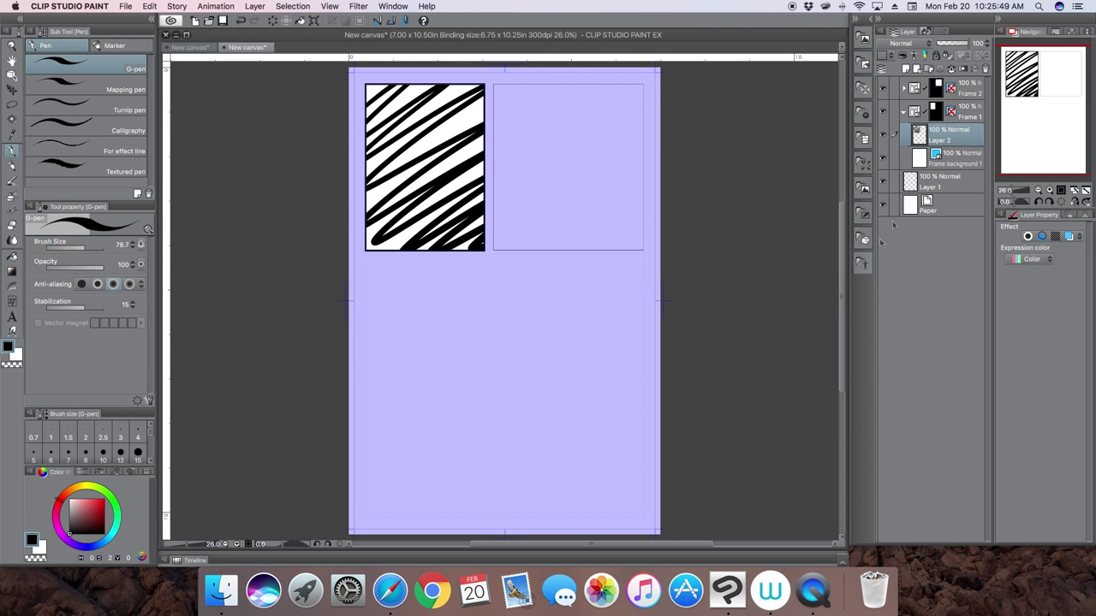
- Collapse Frame 1 and make Layer 3 inside Frame 2 active
click(905, 113)
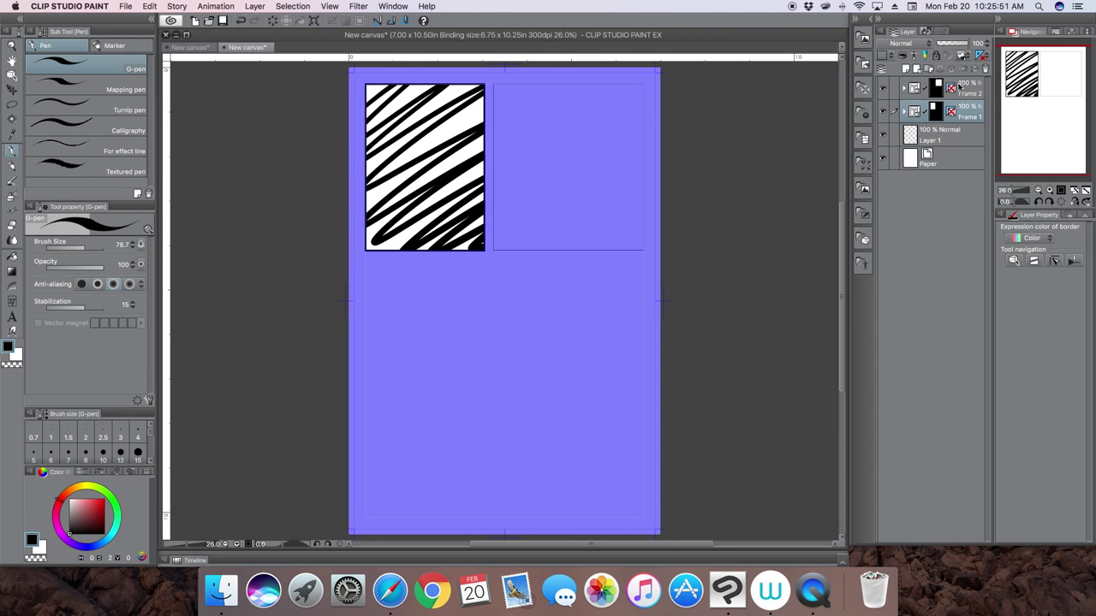
click(942, 90)
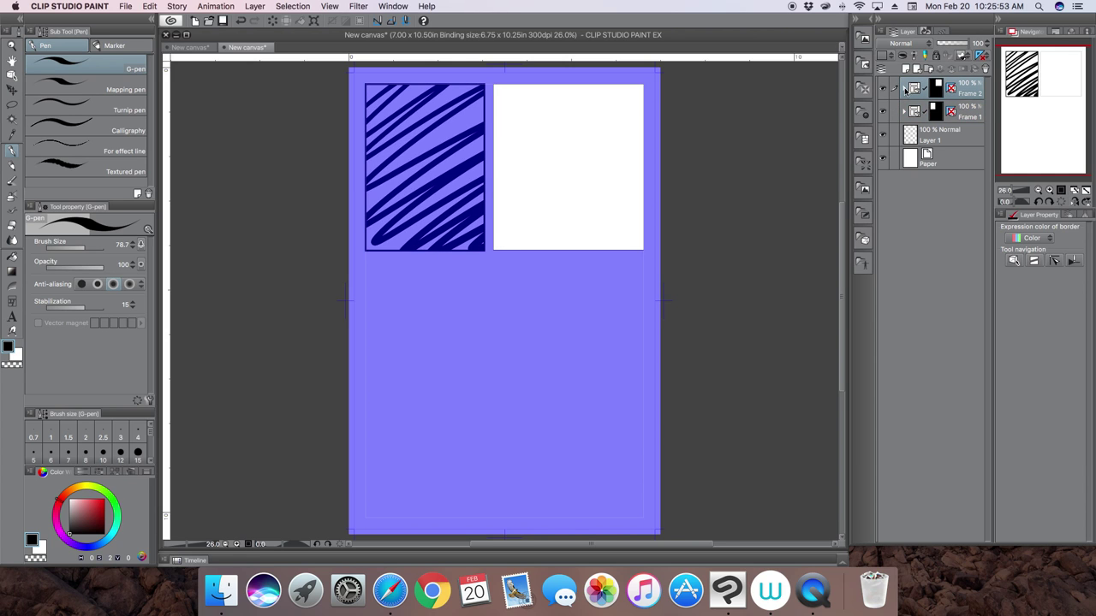
click(904, 89)
click(957, 107)
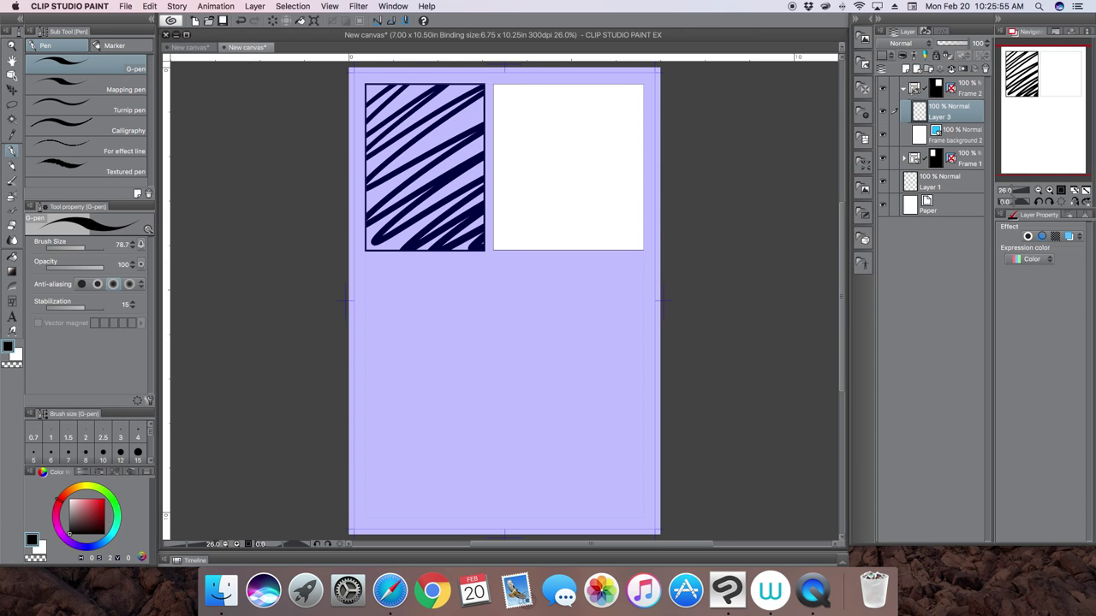
- Zoom to the top-right panel, reduce the pen to 18.1, and sketch the head, neck and torso
drag(1013, 192, 1024, 192)
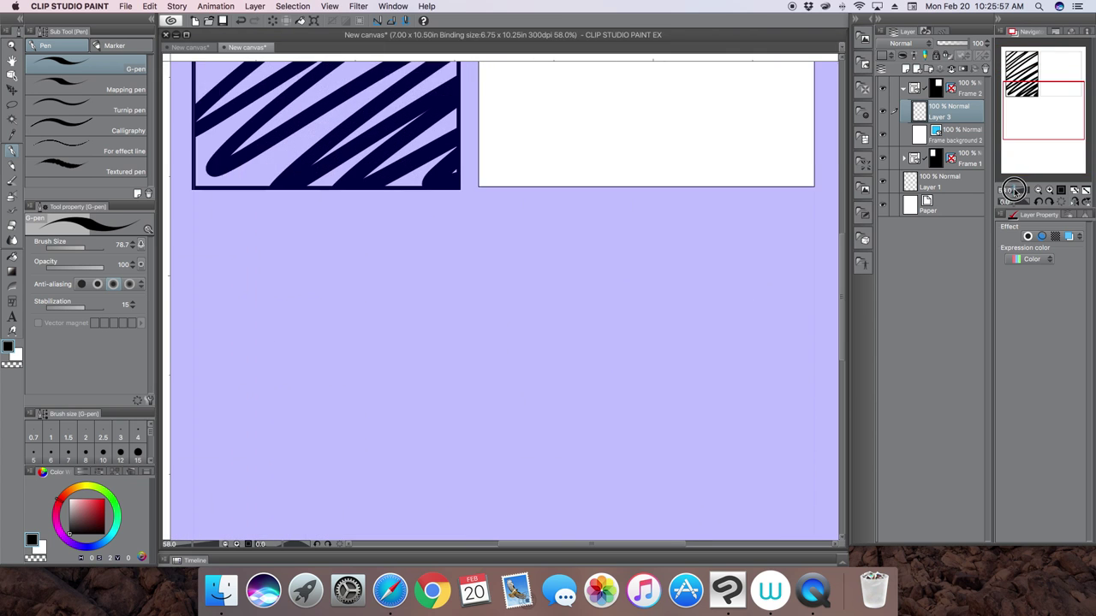
drag(1038, 134, 1059, 86)
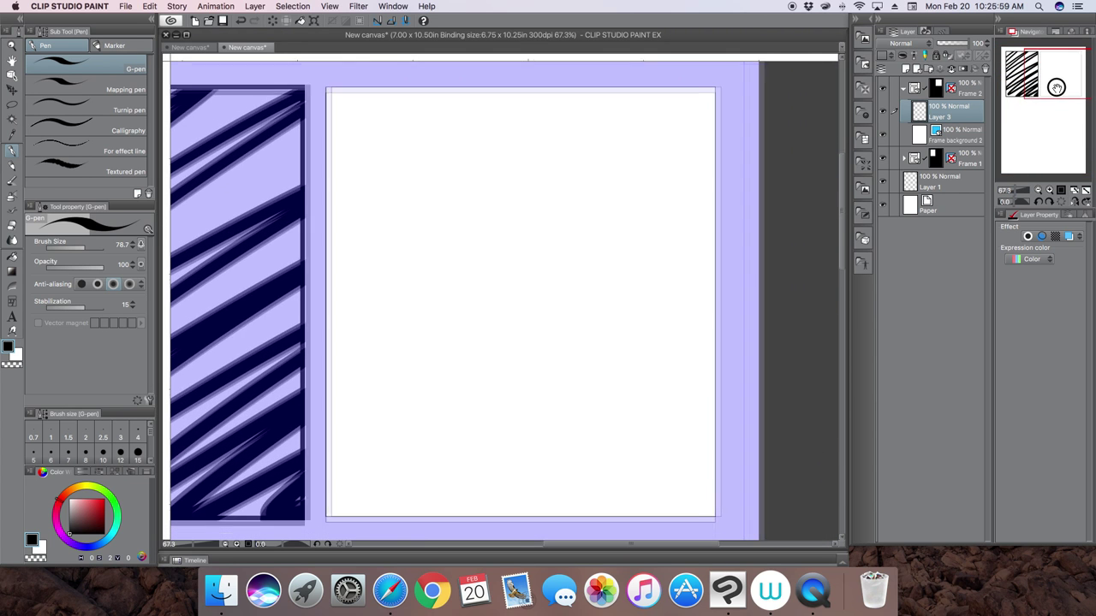
click(73, 247)
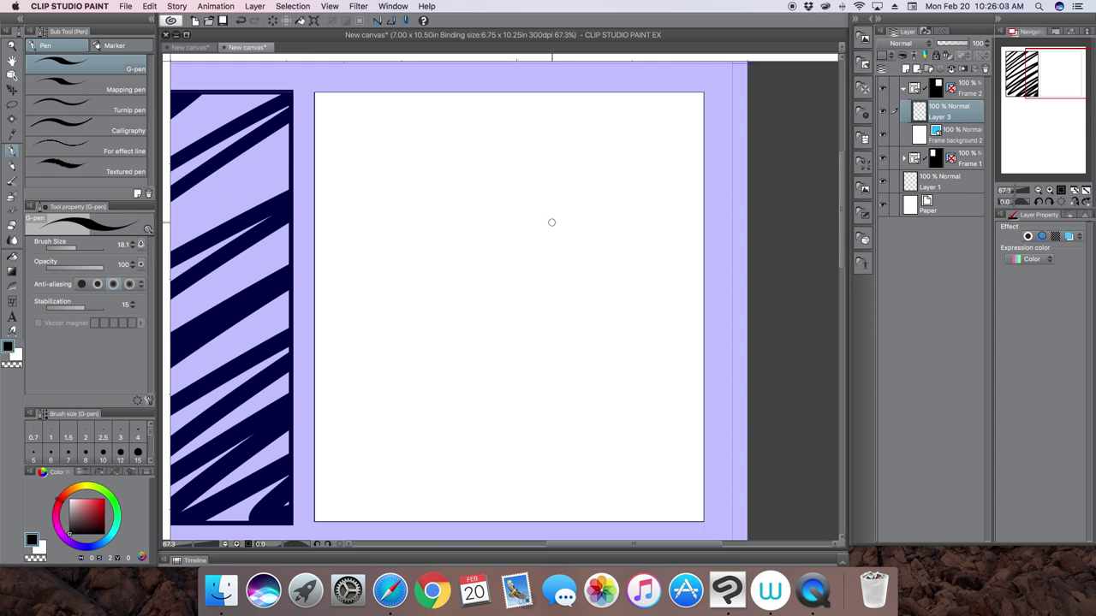
mouse_move(555, 200)
mouse_down()
mouse_move(526, 255)
mouse_move(595, 233)
mouse_up()
mouse_move(524, 225)
mouse_down()
mouse_move(539, 297)
mouse_move(534, 286)
mouse_move(575, 268)
mouse_move(578, 245)
mouse_move(579, 272)
mouse_move(558, 308)
mouse_up()
drag(585, 229, 600, 291)
drag(589, 250, 600, 282)
mouse_move(517, 311)
mouse_down()
mouse_move(631, 319)
mouse_move(557, 314)
mouse_move(618, 363)
mouse_up()
drag(522, 354, 615, 365)
drag(636, 324, 613, 349)
mouse_move(516, 313)
mouse_down()
mouse_move(539, 359)
mouse_move(547, 297)
mouse_move(567, 286)
mouse_move(623, 305)
mouse_move(625, 347)
mouse_up()
- Sketch the figure's shoulder, upper arm, waist and forearm
mouse_move(622, 319)
mouse_down()
mouse_move(629, 344)
mouse_move(663, 303)
mouse_move(697, 333)
mouse_up()
mouse_move(630, 335)
mouse_down()
mouse_move(671, 330)
mouse_move(678, 341)
mouse_up()
mouse_move(638, 348)
mouse_down()
mouse_move(656, 385)
mouse_move(665, 350)
mouse_move(690, 404)
mouse_up()
drag(689, 334, 703, 365)
drag(686, 390, 683, 407)
mouse_move(529, 346)
mouse_down()
mouse_move(542, 396)
mouse_move(585, 369)
mouse_up()
drag(544, 404, 640, 359)
mouse_move(566, 370)
mouse_down()
mouse_move(563, 437)
mouse_move(571, 434)
mouse_up()
drag(570, 414, 583, 398)
drag(539, 305, 498, 349)
mouse_move(505, 337)
mouse_down()
mouse_move(531, 344)
mouse_move(481, 398)
mouse_move(517, 363)
mouse_move(479, 377)
mouse_up()
drag(462, 330, 481, 355)
mouse_move(457, 304)
mouse_down()
mouse_move(452, 333)
mouse_move(474, 398)
mouse_move(549, 368)
mouse_up()
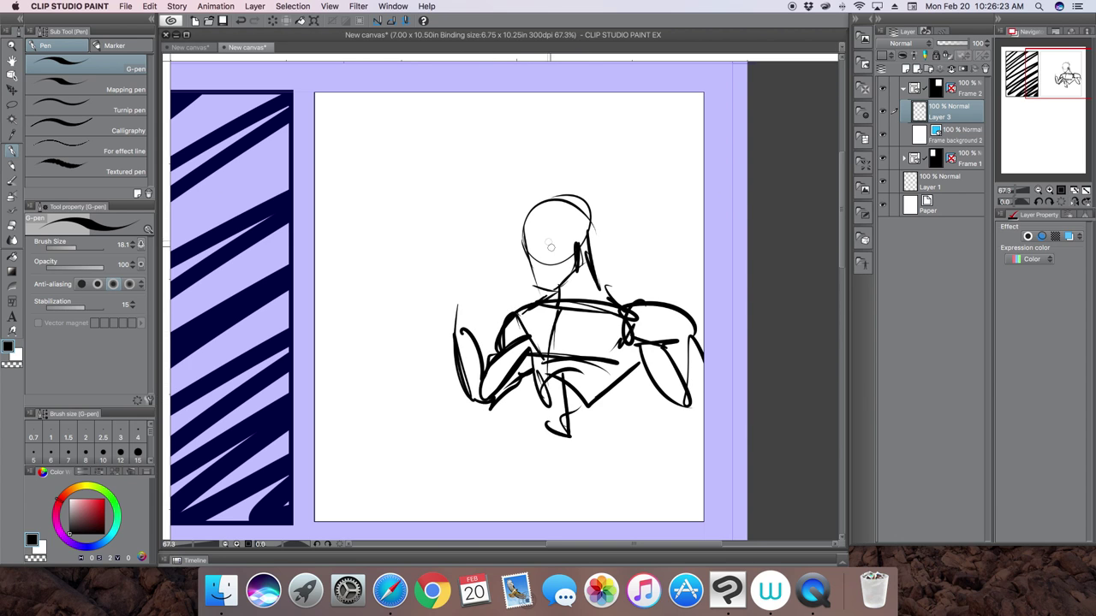
- Add brow, face lines and an eye to the head, plus diagonal speed lines across the panel top
mouse_move(545, 201)
mouse_down()
mouse_move(536, 282)
mouse_move(574, 248)
mouse_move(539, 264)
mouse_move(541, 285)
mouse_move(561, 282)
mouse_up()
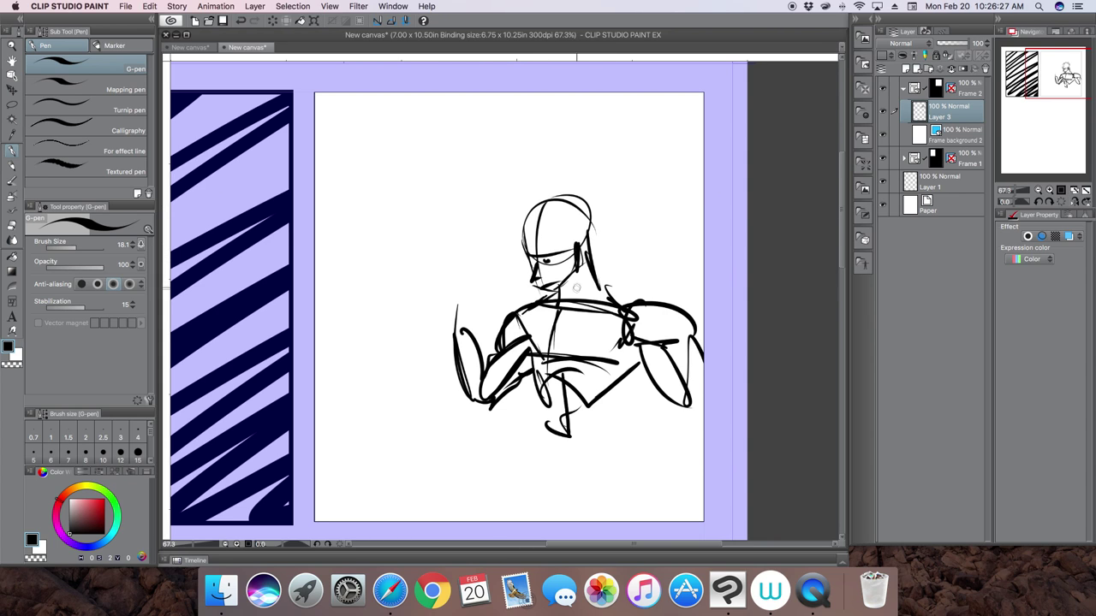
drag(703, 152, 631, 181)
drag(703, 128, 627, 166)
drag(704, 109, 626, 142)
mouse_move(704, 101)
mouse_down()
mouse_move(589, 137)
mouse_move(533, 137)
mouse_up()
drag(633, 92, 484, 132)
drag(551, 92, 420, 154)
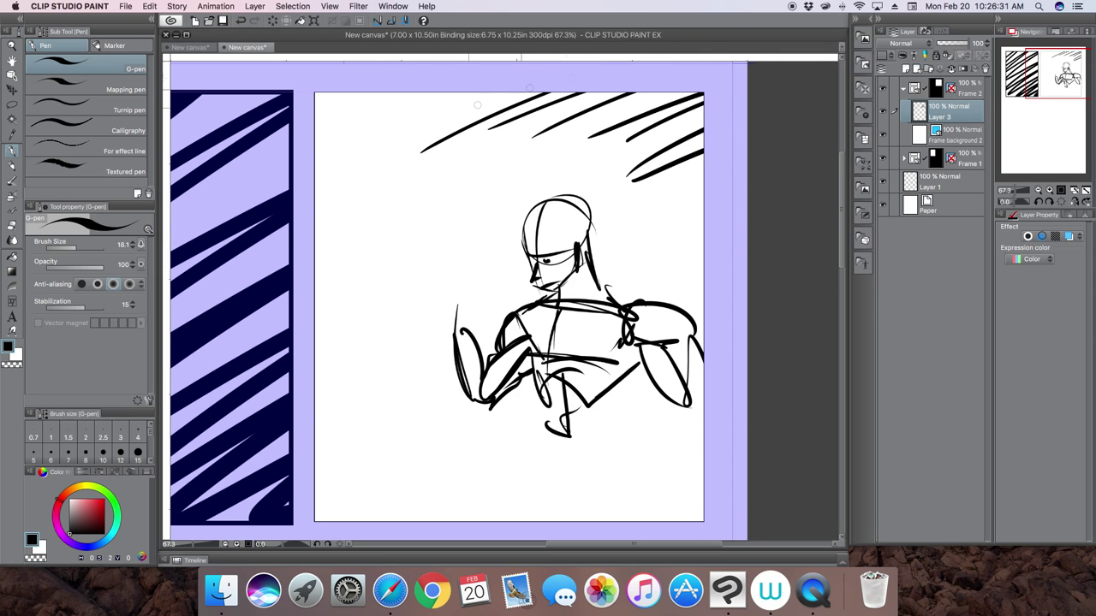
drag(490, 92, 380, 152)
mouse_move(440, 92)
mouse_down()
mouse_move(347, 144)
mouse_move(346, 125)
mouse_up()
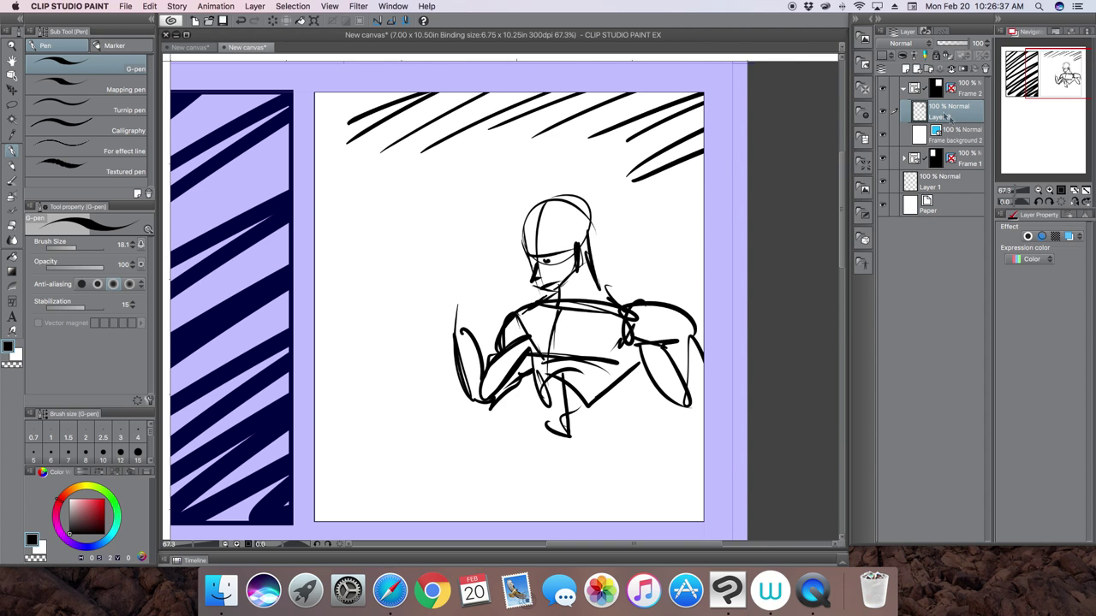
- Fit the page in view, activate the Paper layer, and set the frame border thickness to 10
click(906, 89)
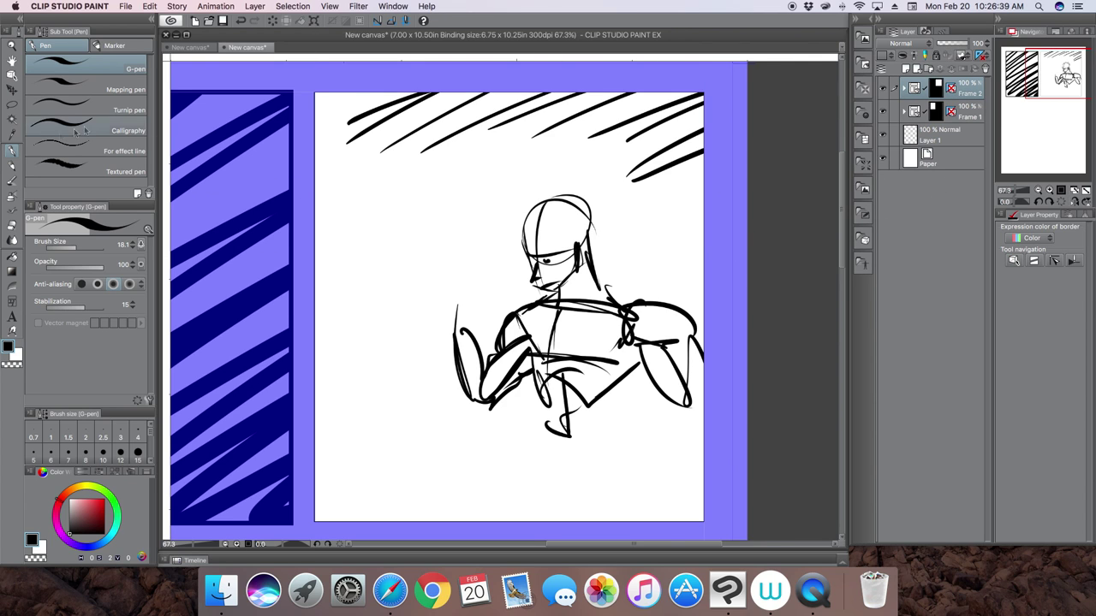
click(12, 300)
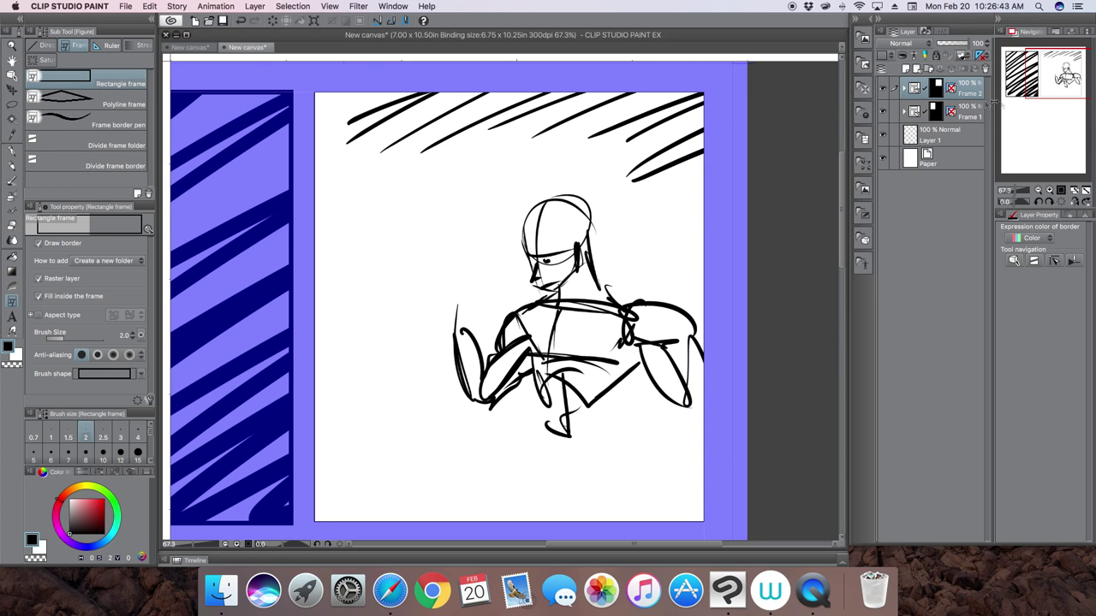
click(1086, 191)
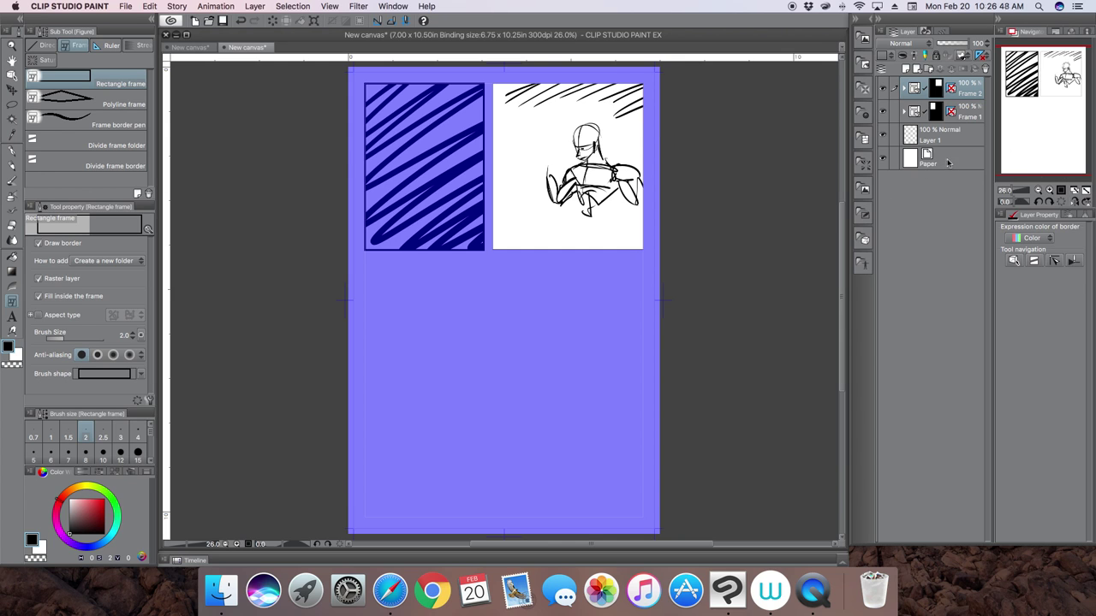
click(945, 161)
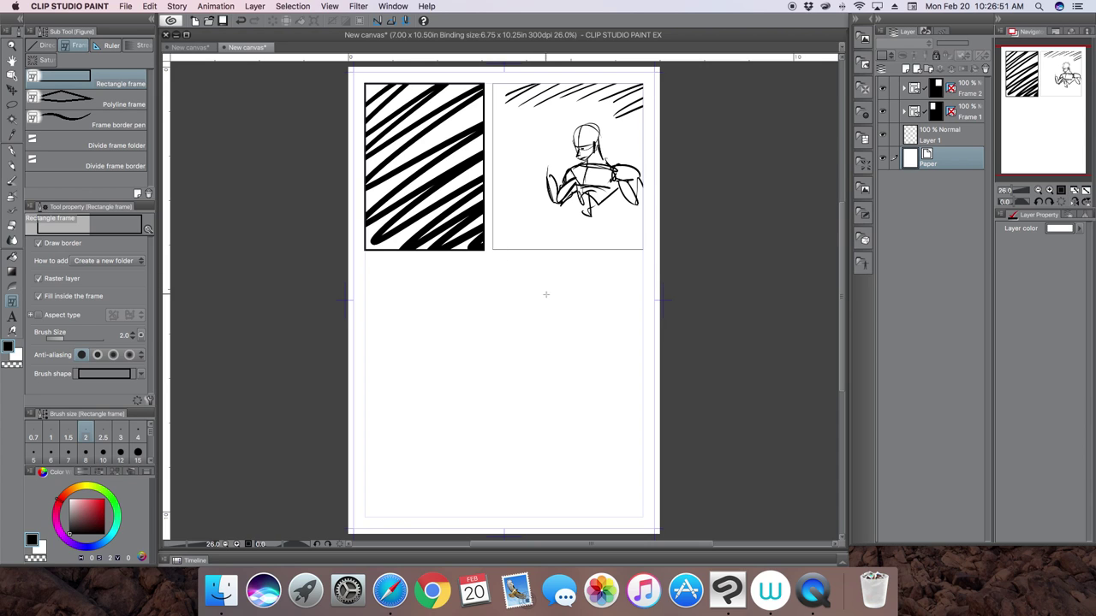
click(124, 336)
text(10)
key(Return)
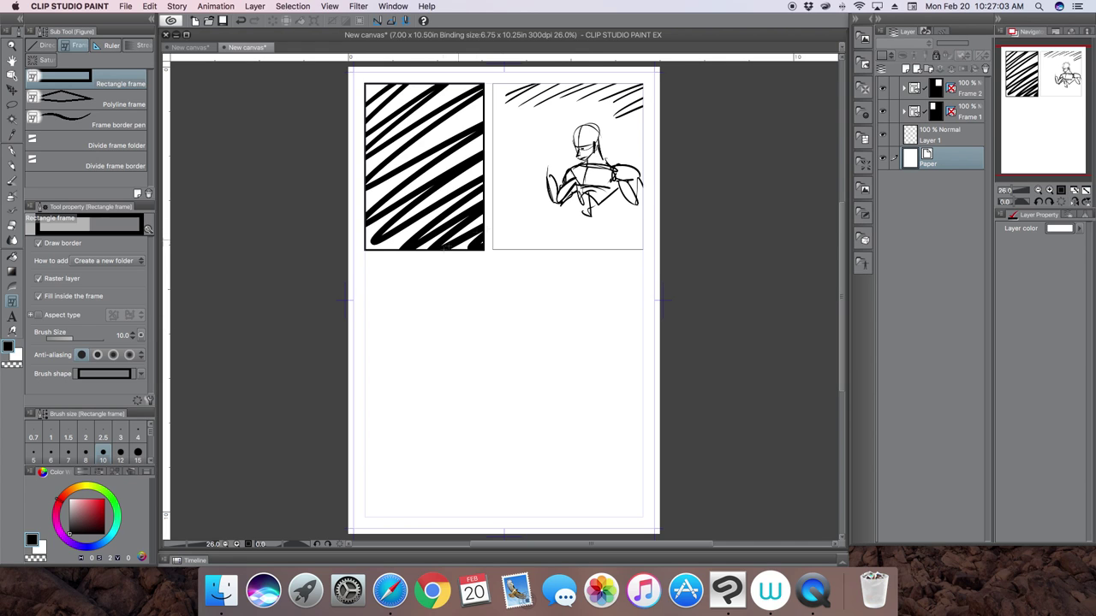
- Draw a five-sided polygon panel frame below the top-left panel
click(77, 104)
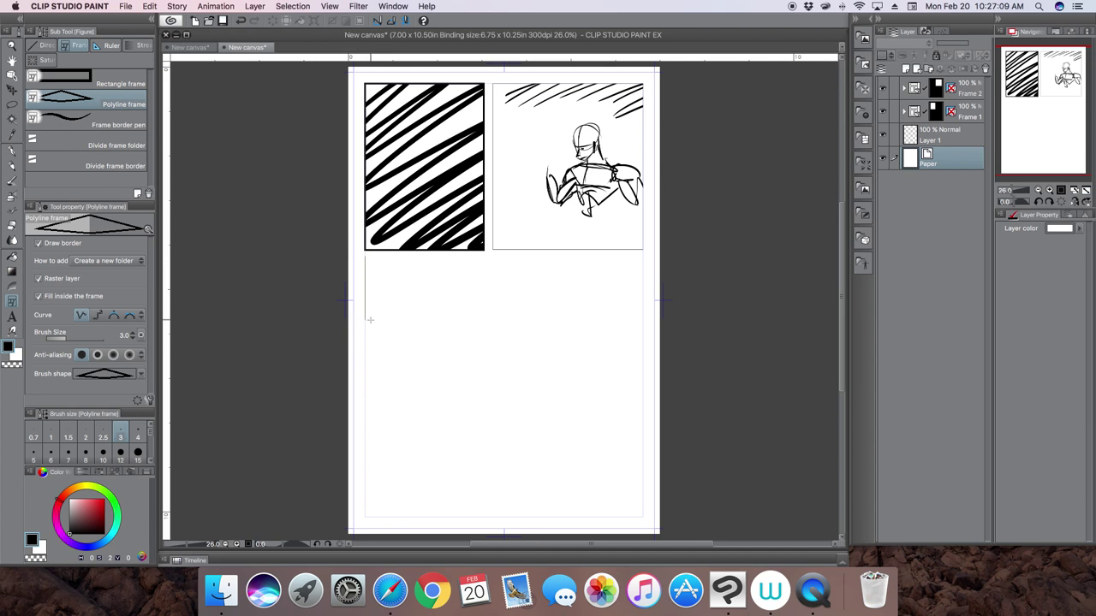
click(366, 350)
click(411, 368)
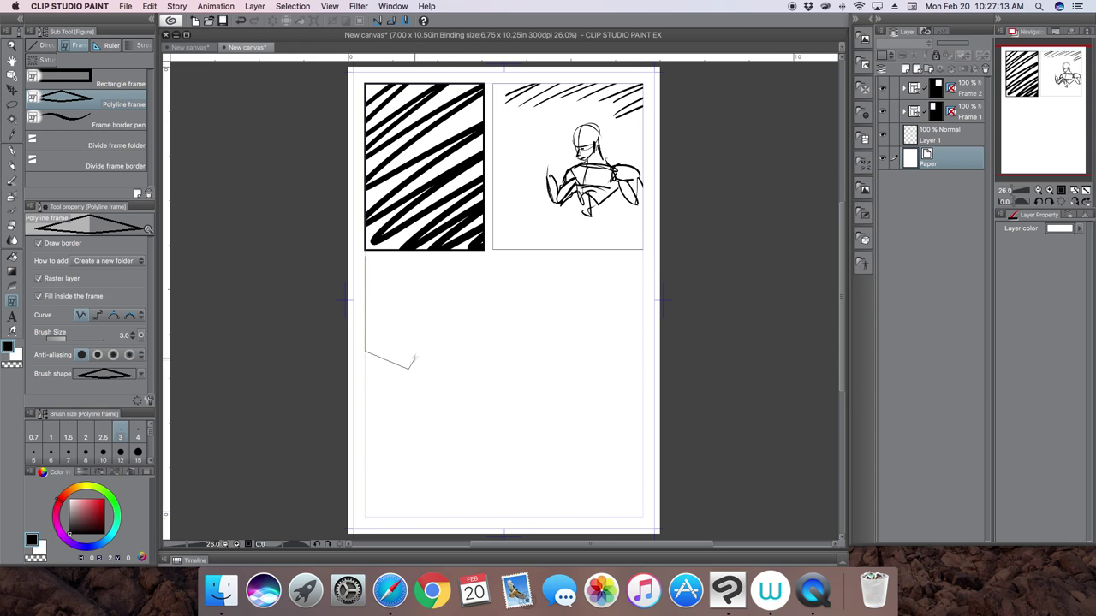
click(453, 327)
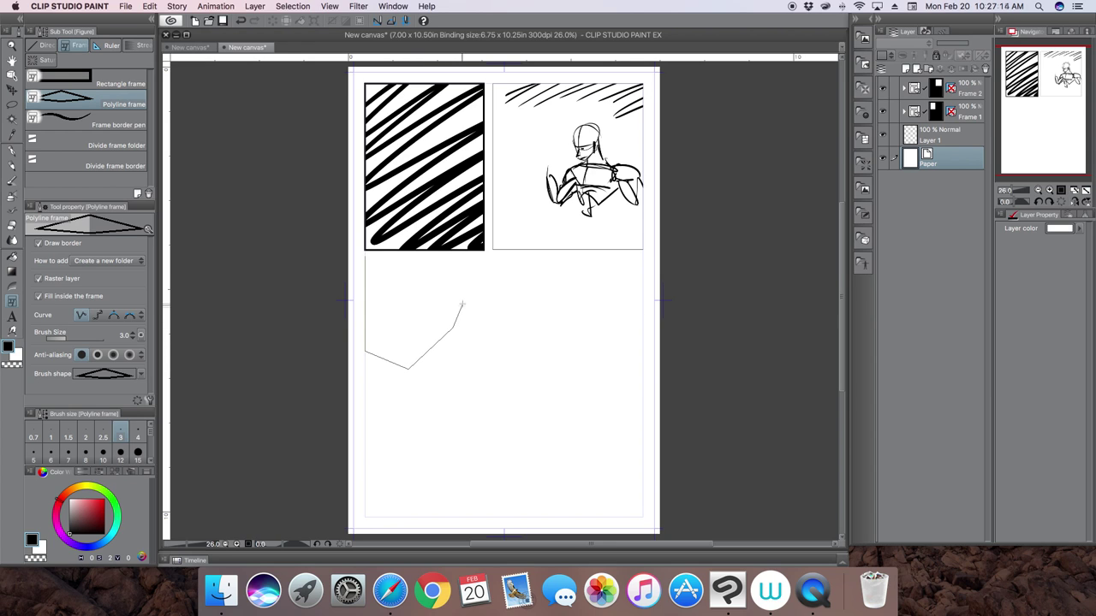
click(434, 264)
double_click(392, 259)
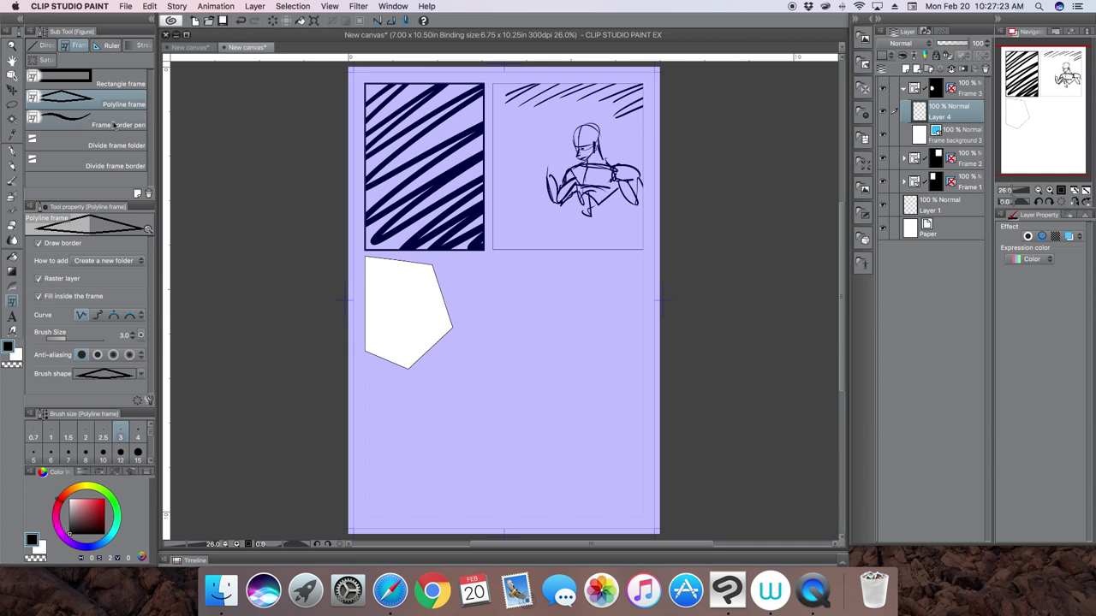
click(147, 124)
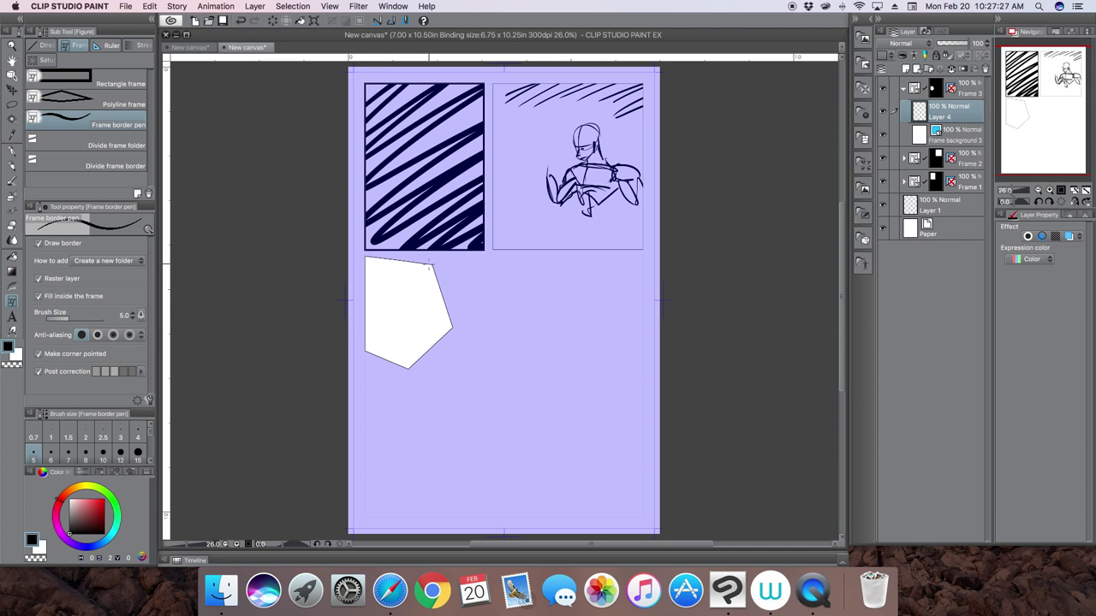
click(126, 314)
- Draw a blob-shaped freehand panel frame with border thickness 10 beside the polygon panel
text(10)
key(Return)
mouse_move(440, 265)
mouse_down()
mouse_move(474, 282)
mouse_move(458, 295)
mouse_move(475, 318)
mouse_move(470, 340)
mouse_move(430, 363)
mouse_move(554, 364)
mouse_move(523, 326)
mouse_move(546, 314)
mouse_move(523, 305)
mouse_move(522, 287)
mouse_move(541, 284)
mouse_move(521, 265)
mouse_move(440, 261)
mouse_up()
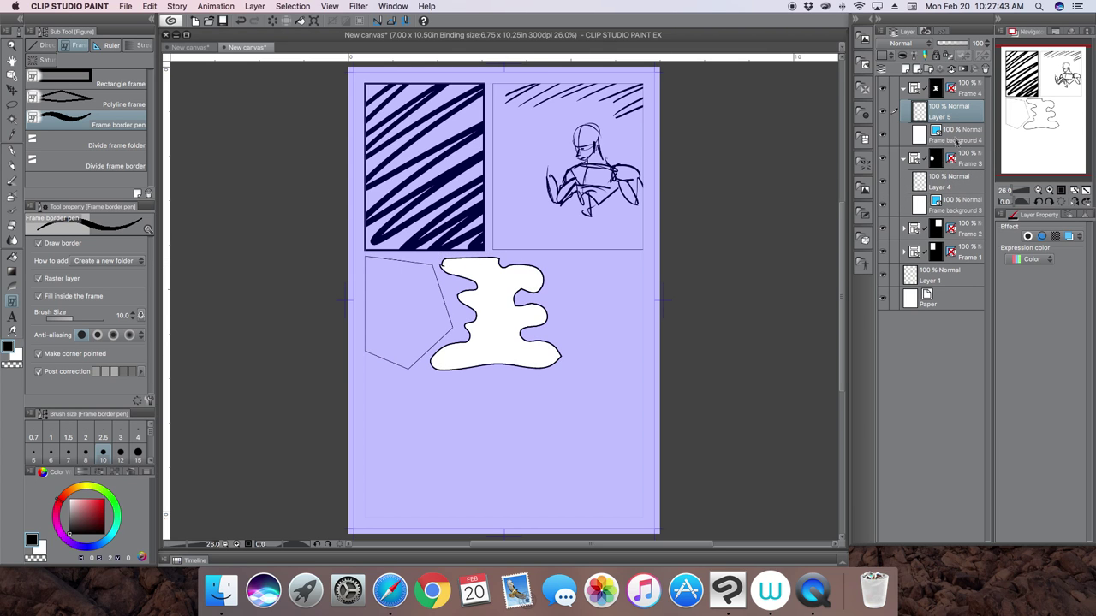
- Make Layer 5 in the blob panel's Frame 4 active and return to the pen
click(969, 156)
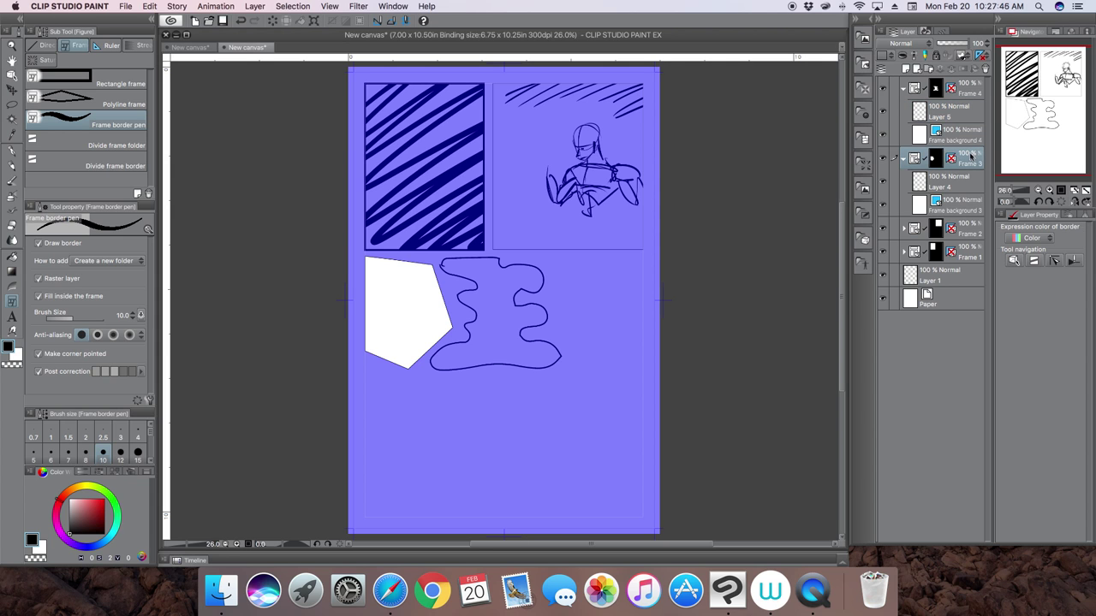
click(969, 87)
click(965, 159)
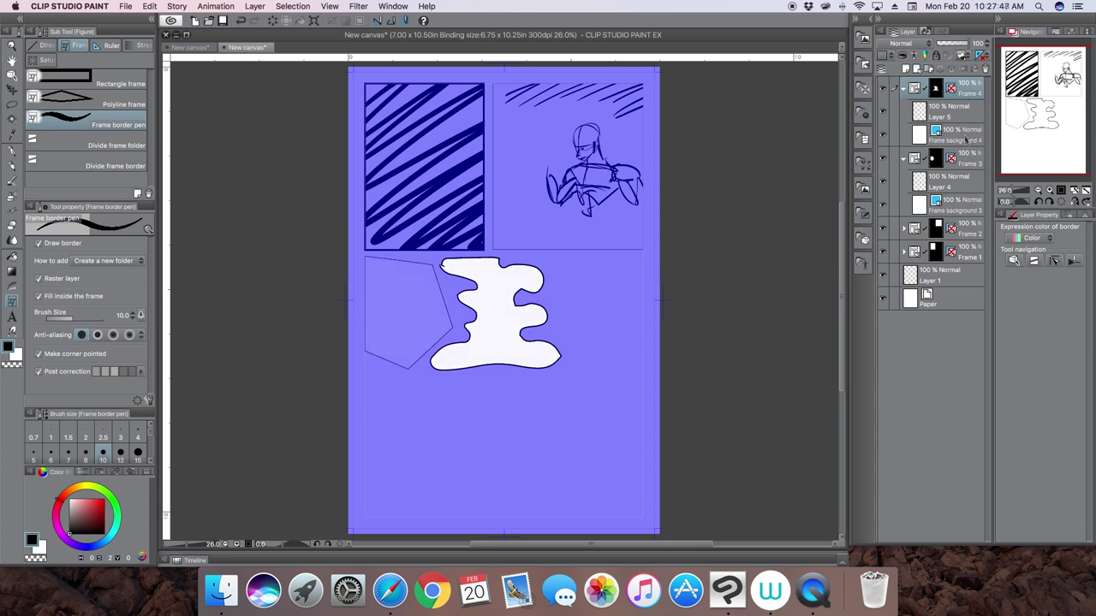
click(960, 109)
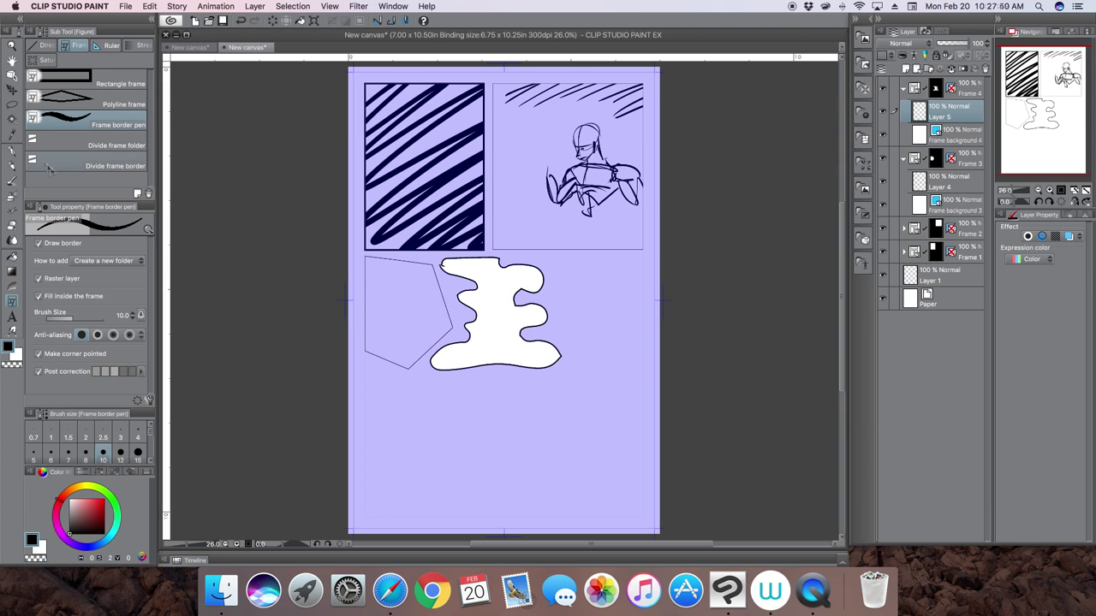
click(12, 151)
- Diagonally hatch the blob panel, zigzag-hatch the polygon panel on Layer 4, and collapse the frame folders
mouse_move(510, 279)
mouse_down()
mouse_move(475, 298)
mouse_move(467, 367)
mouse_up()
drag(556, 347, 519, 368)
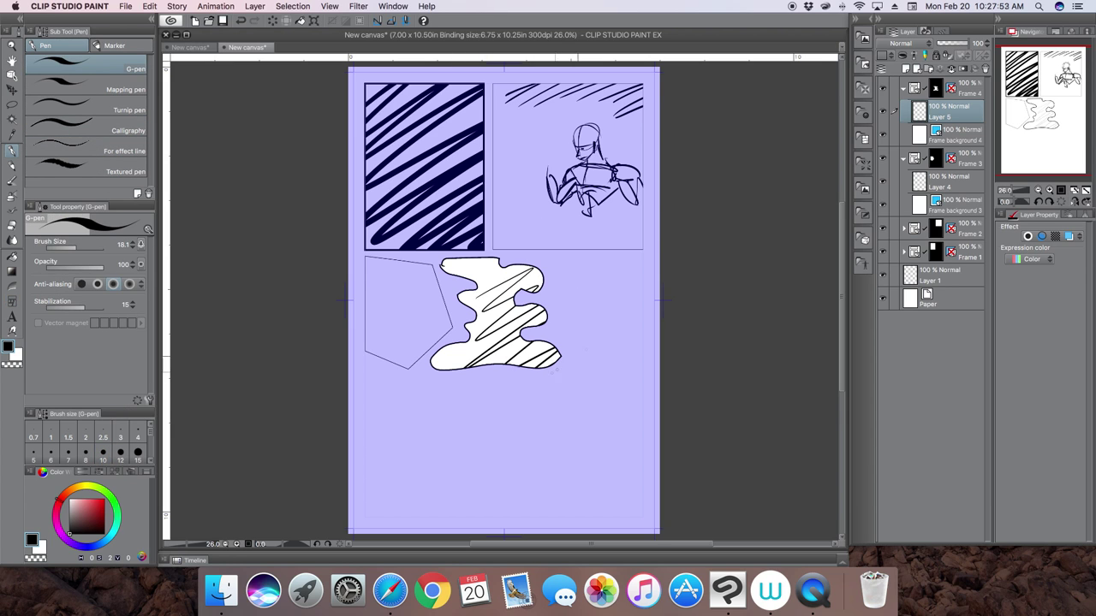
click(962, 183)
mouse_move(370, 356)
mouse_down()
mouse_move(434, 314)
mouse_move(394, 357)
mouse_move(407, 364)
mouse_move(416, 263)
mouse_up()
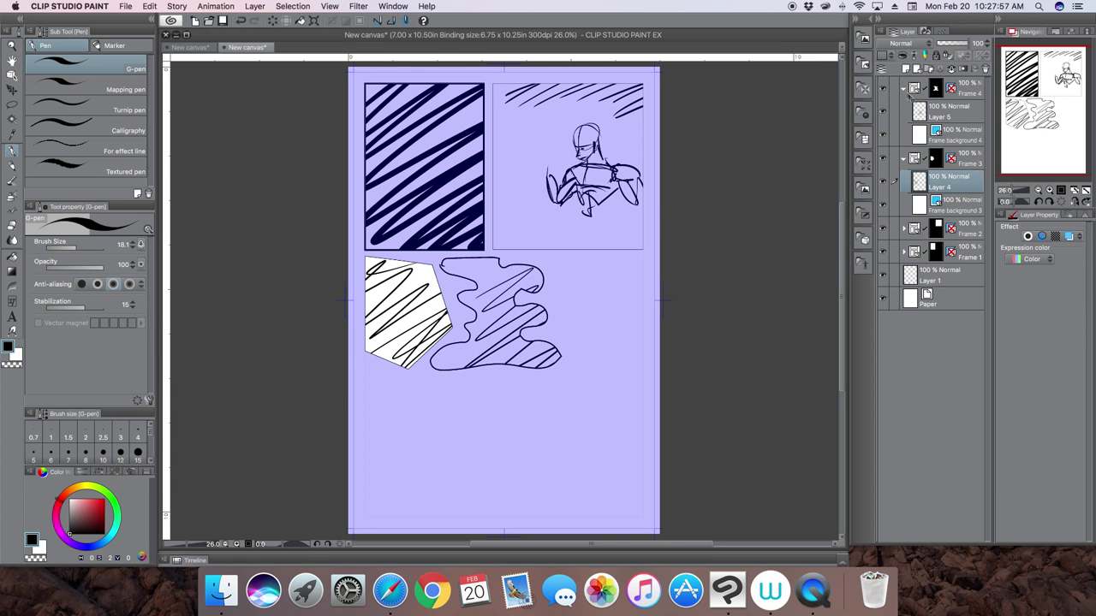
click(903, 89)
click(906, 113)
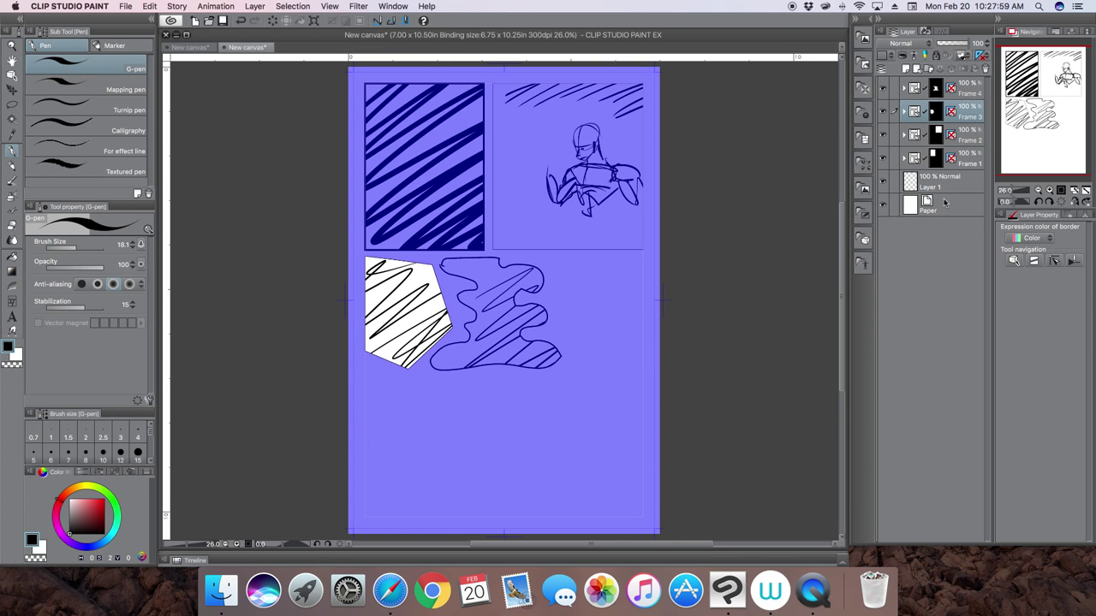
click(946, 205)
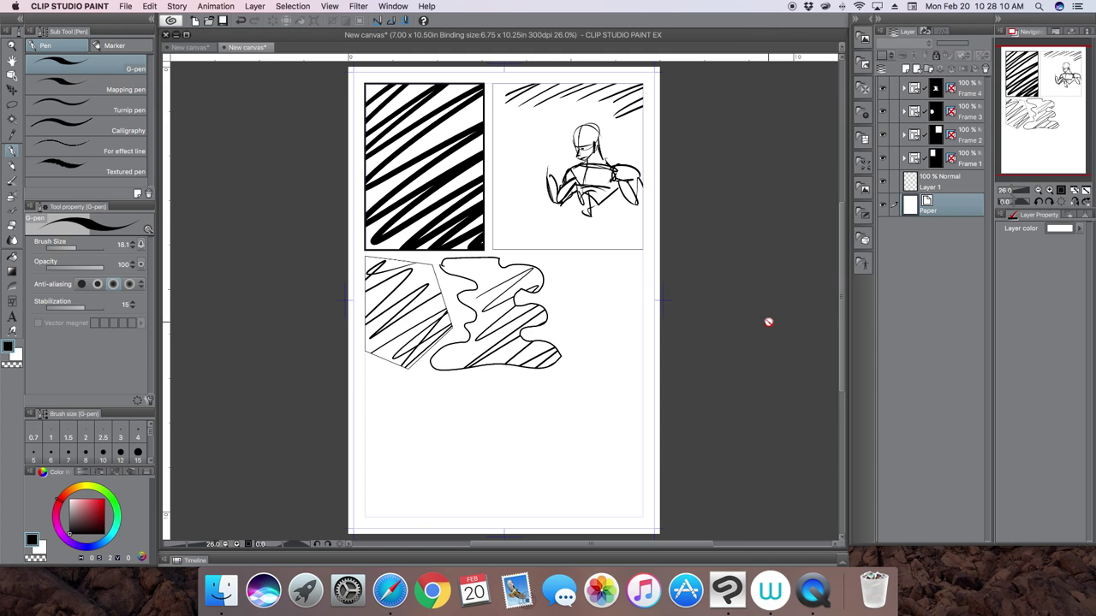
- Create a new blank canvas with default settings and switch to the panel frame tools
click(196, 19)
click(698, 40)
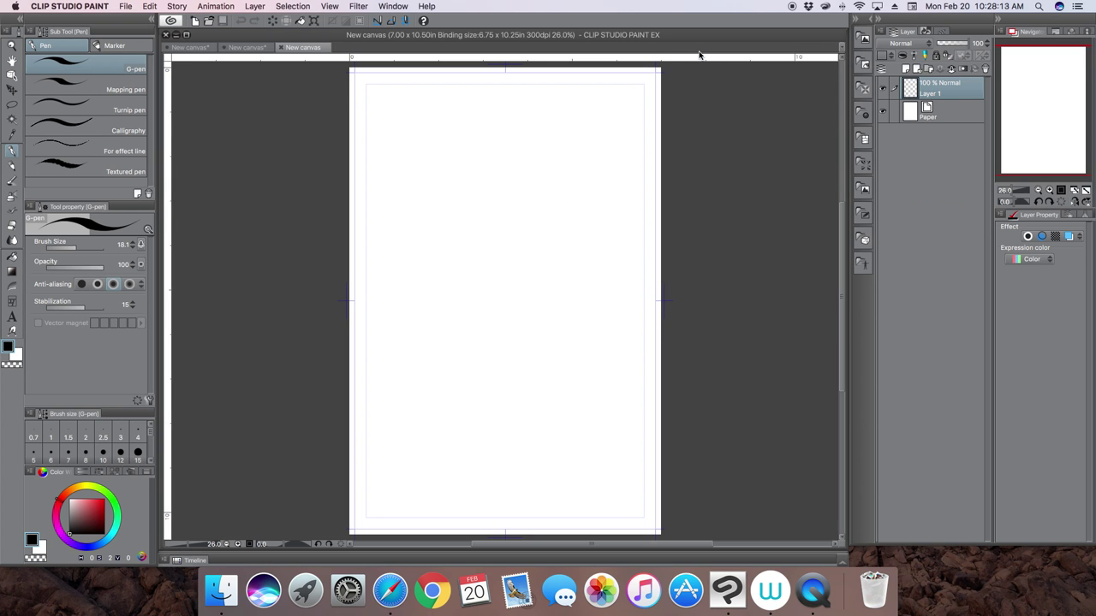
click(12, 302)
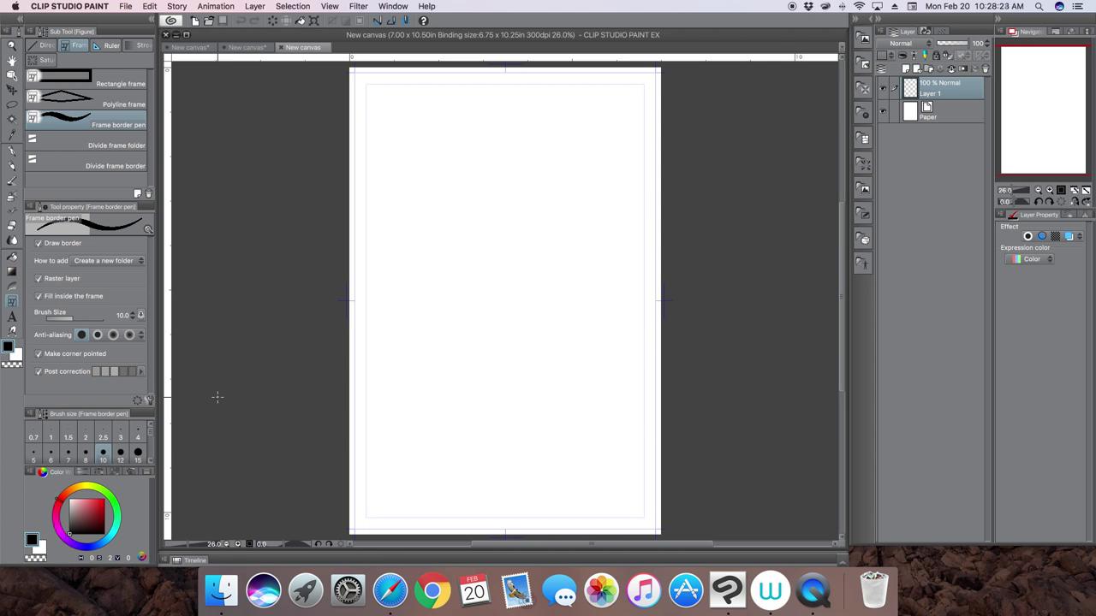
- Open Swarm Issue 1 001.jpg from the Desktop folder
click(127, 7)
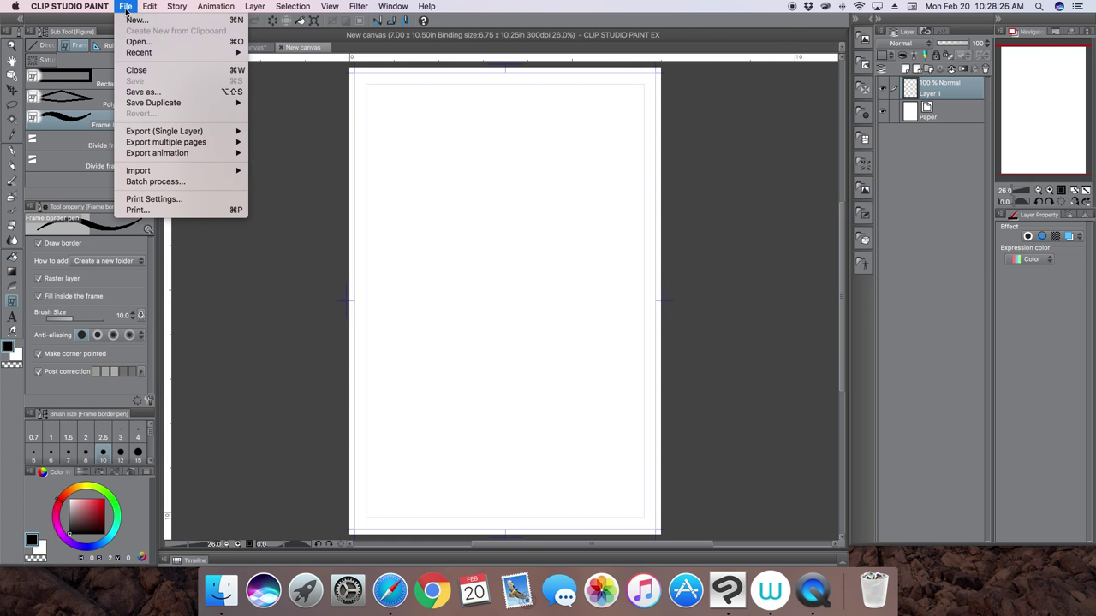
click(138, 41)
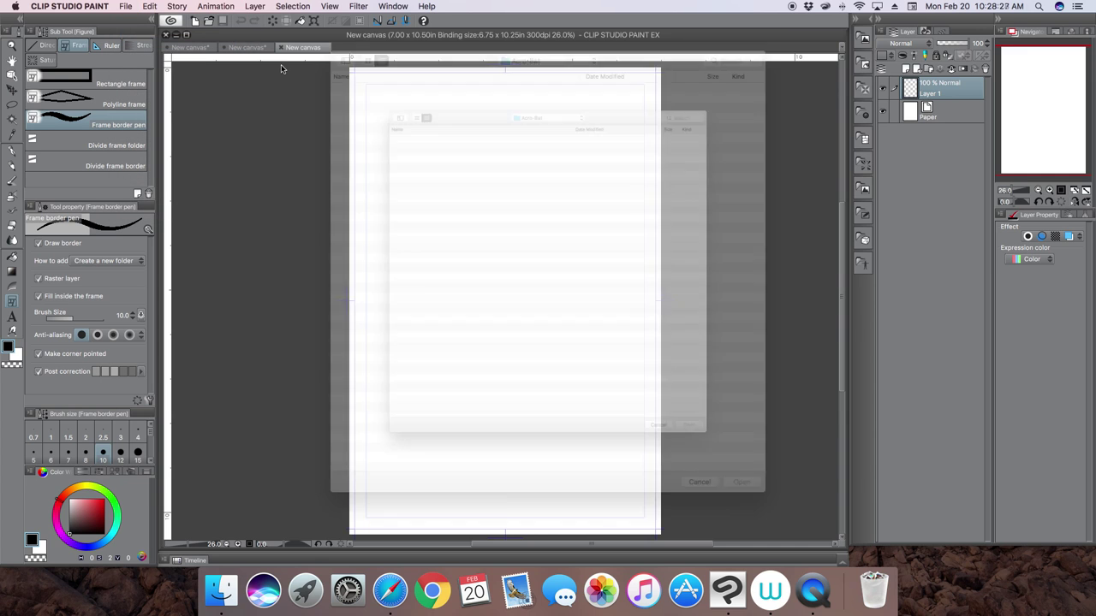
click(544, 42)
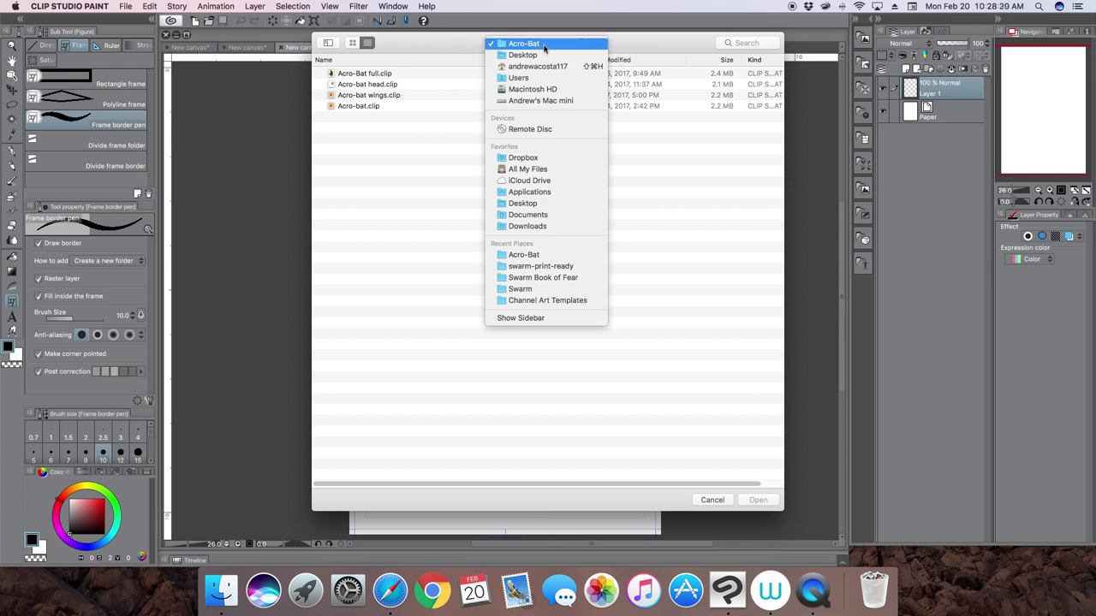
click(525, 205)
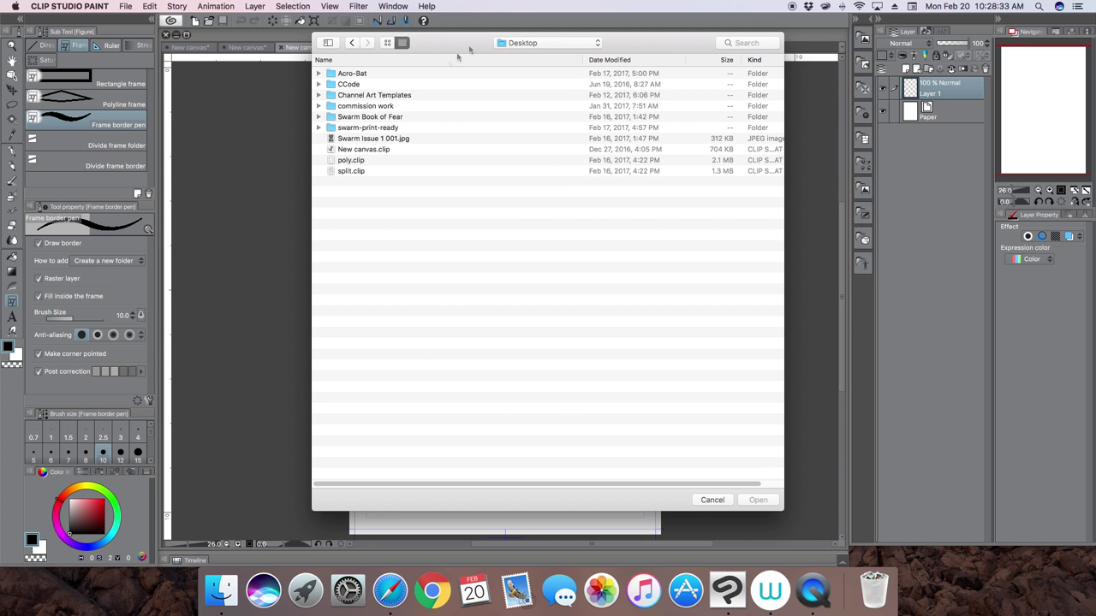
click(394, 139)
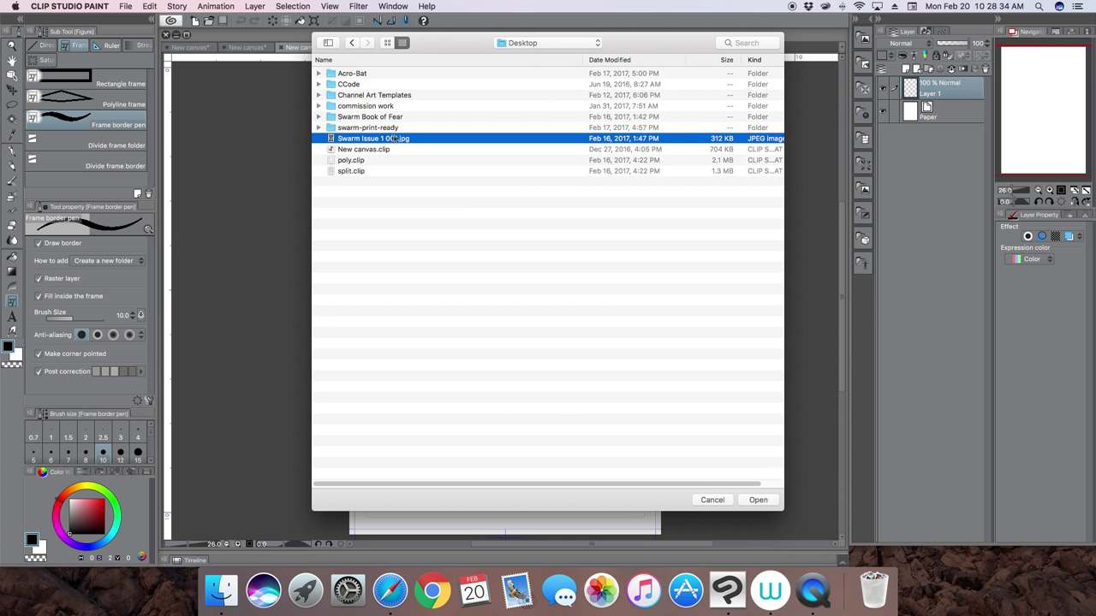
click(757, 500)
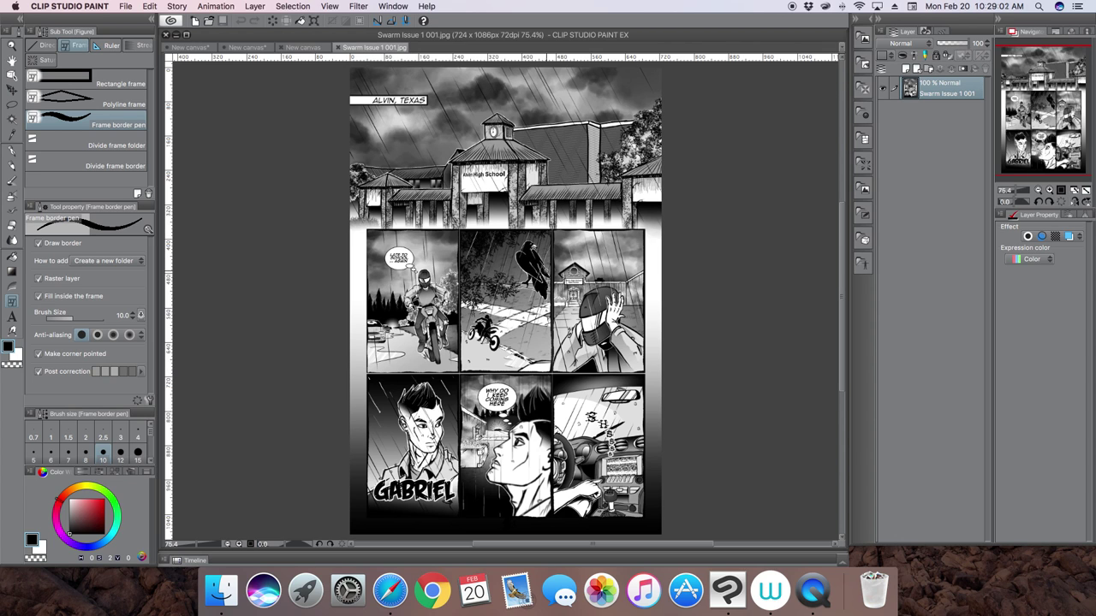
click(304, 48)
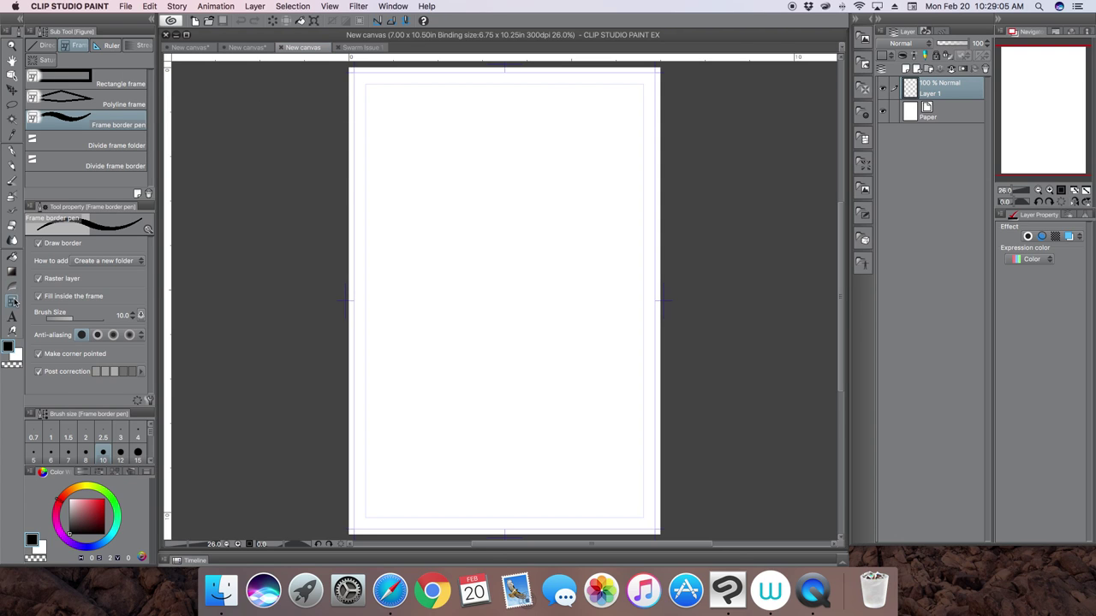
- Draw a page-covering rectangle frame with a 5.0 border width, then select the Frame 1 folder
click(128, 81)
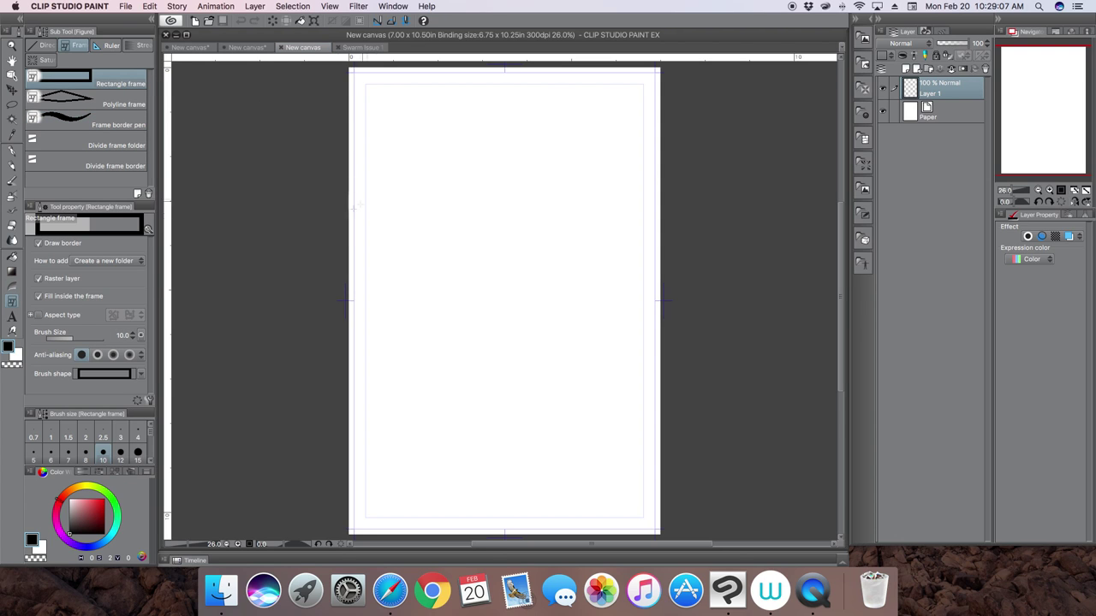
click(122, 336)
text(5)
key(Return)
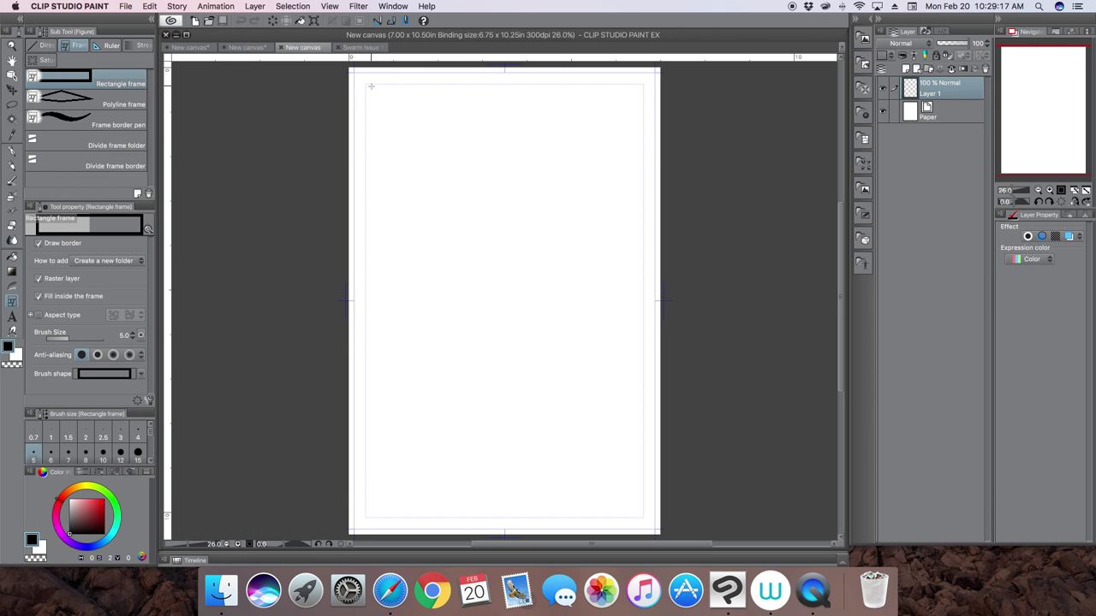
drag(366, 85, 638, 512)
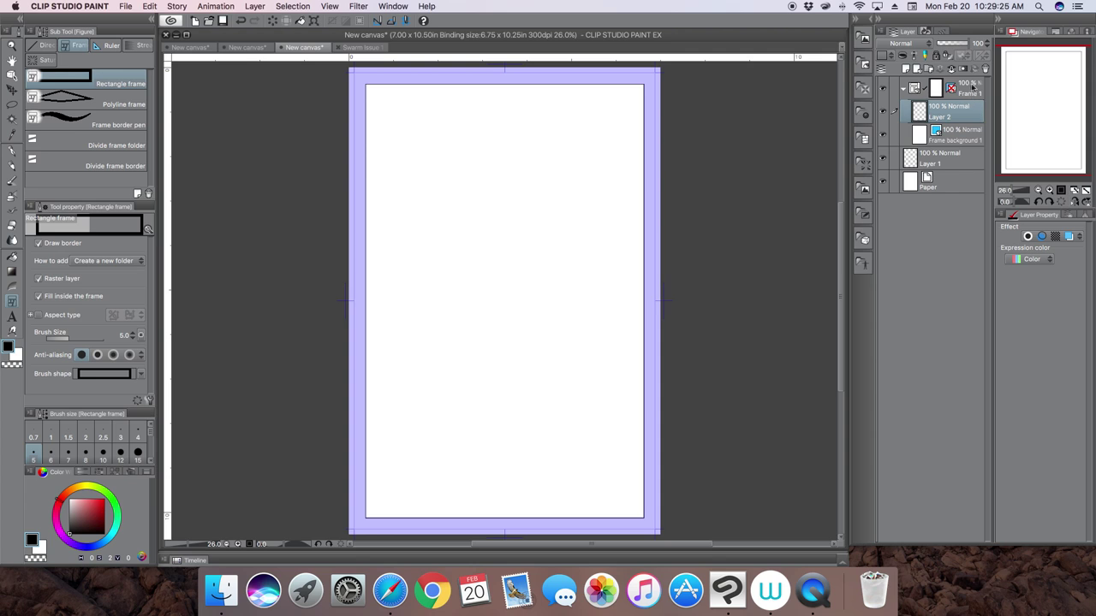
click(974, 92)
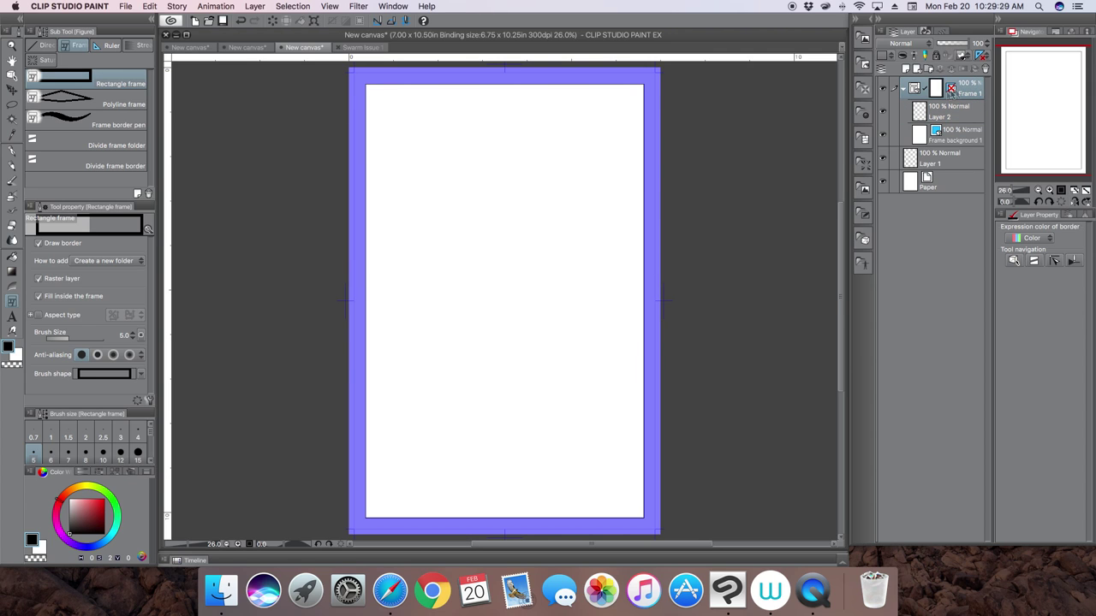
- Open Divide frame border equally from Layer > Ruler - Frame
click(260, 7)
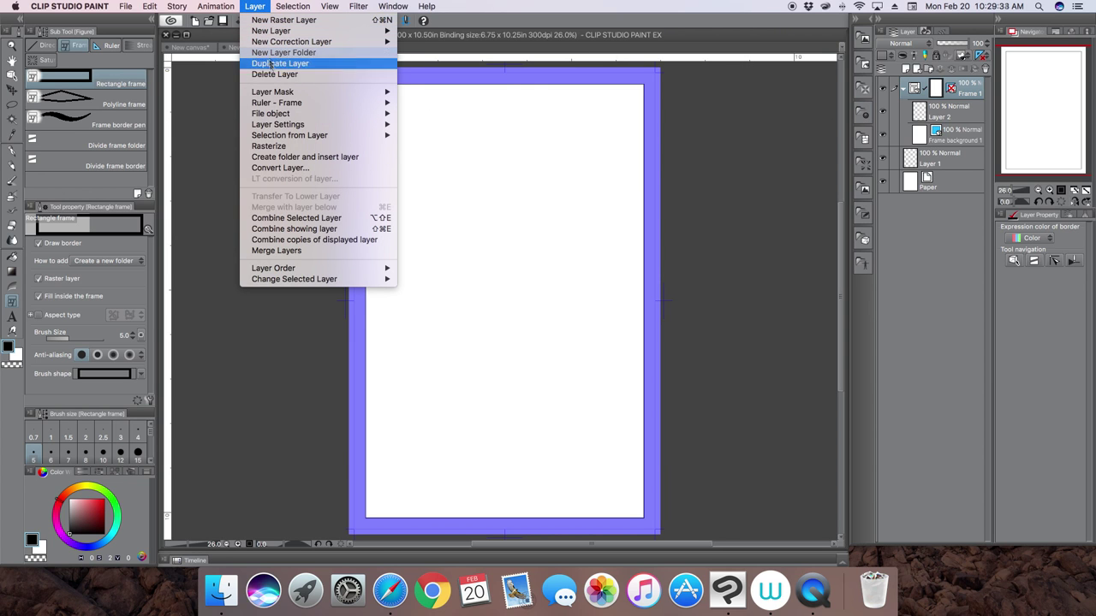
mouse_move(299, 103)
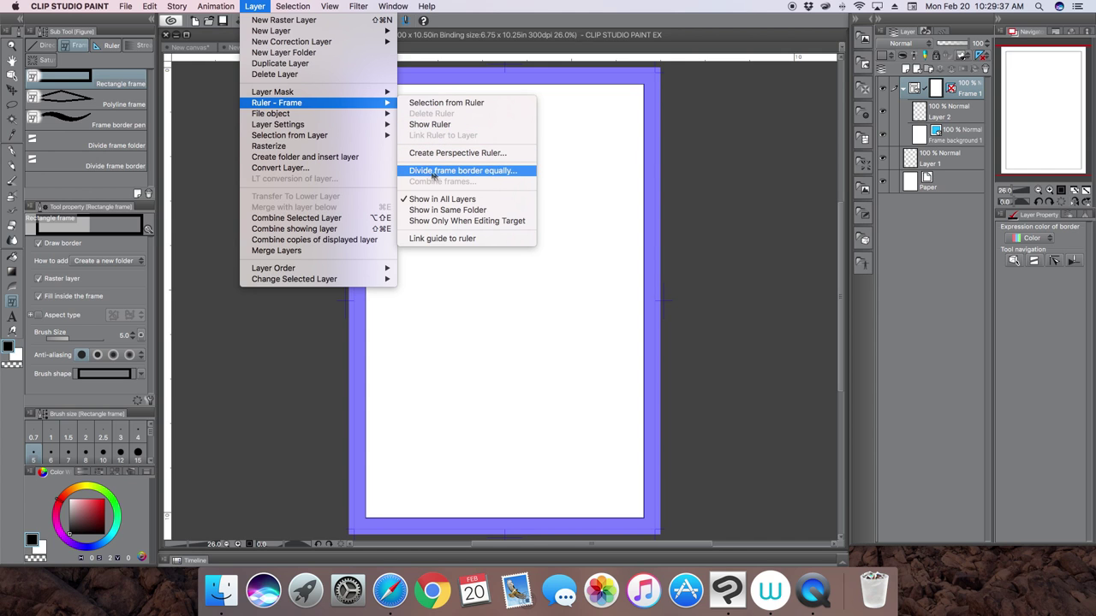
click(508, 171)
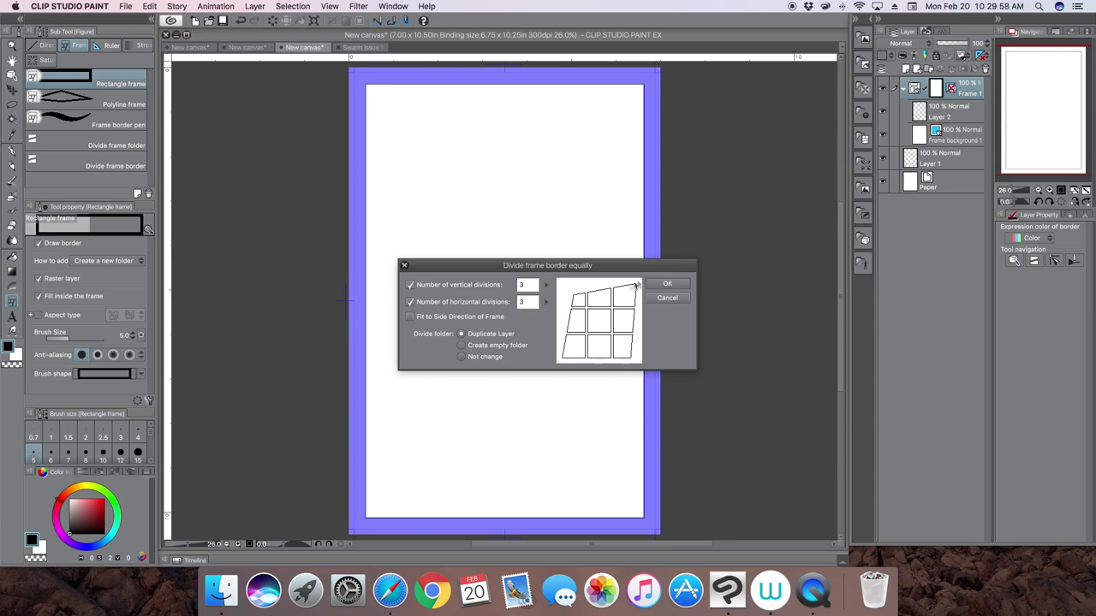
- Divide the frame into 3 vertical by 3 horizontal panels with Fit to Side Direction off
click(410, 317)
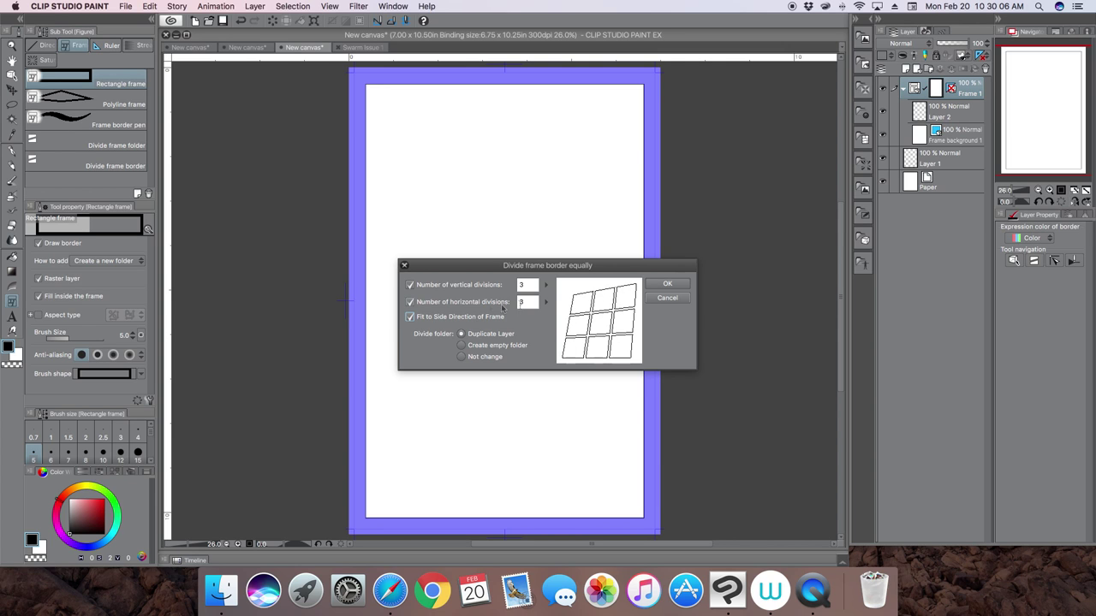
click(410, 316)
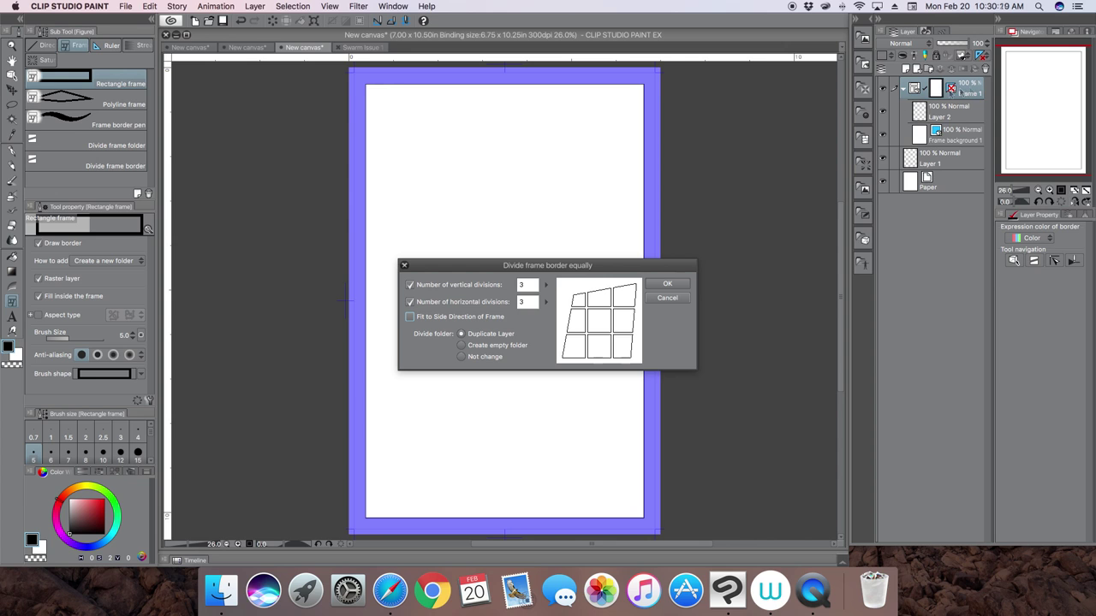
click(676, 285)
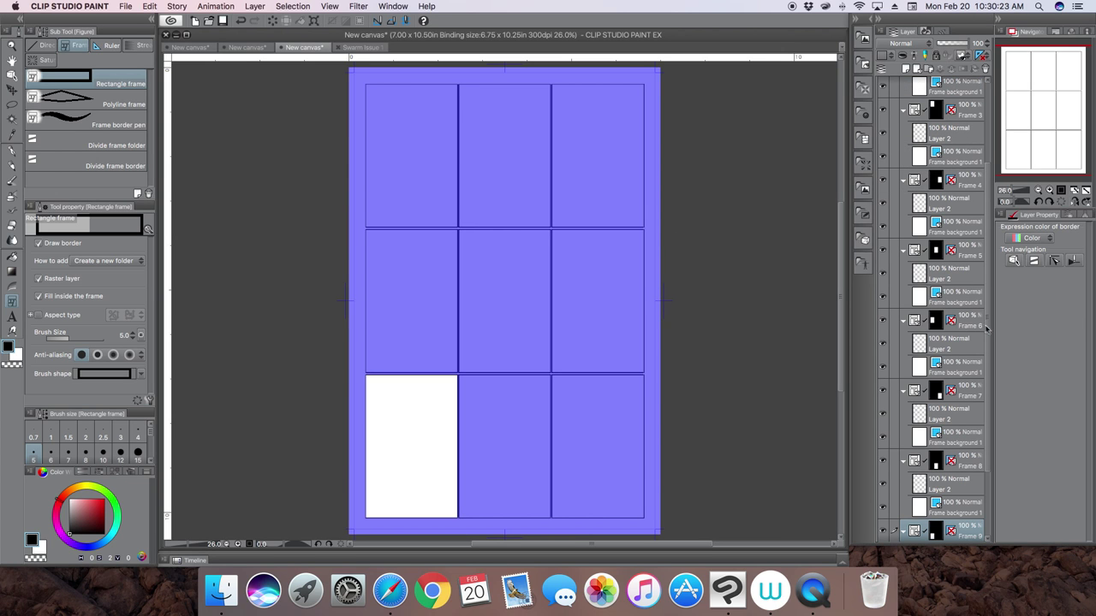
- Collapse the Frame 1 through Frame 9 folders in the Layer panel
drag(986, 310, 986, 215)
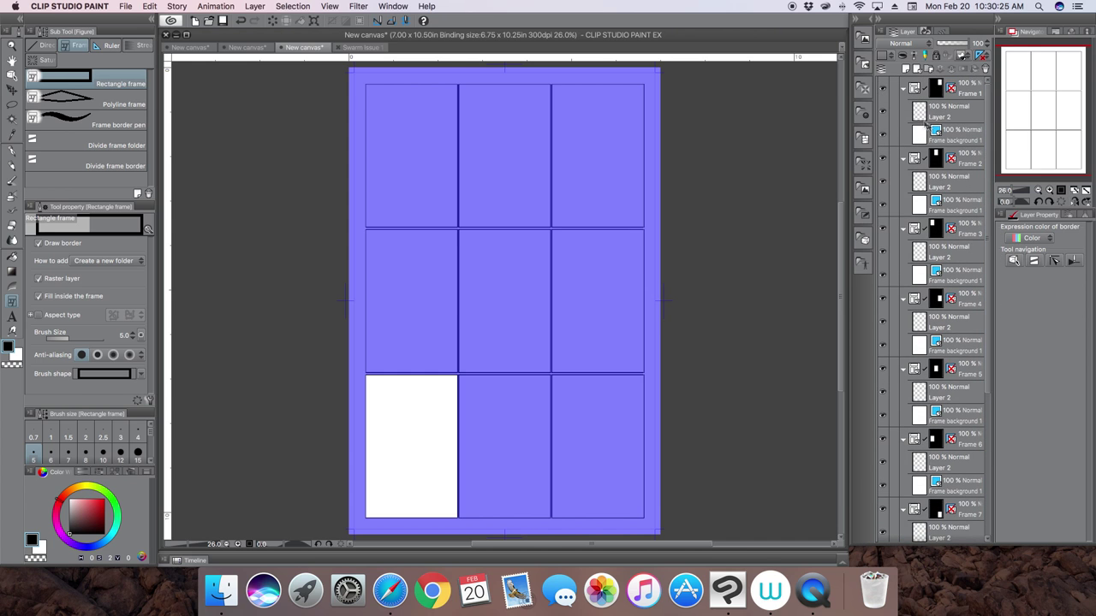
click(904, 89)
click(904, 112)
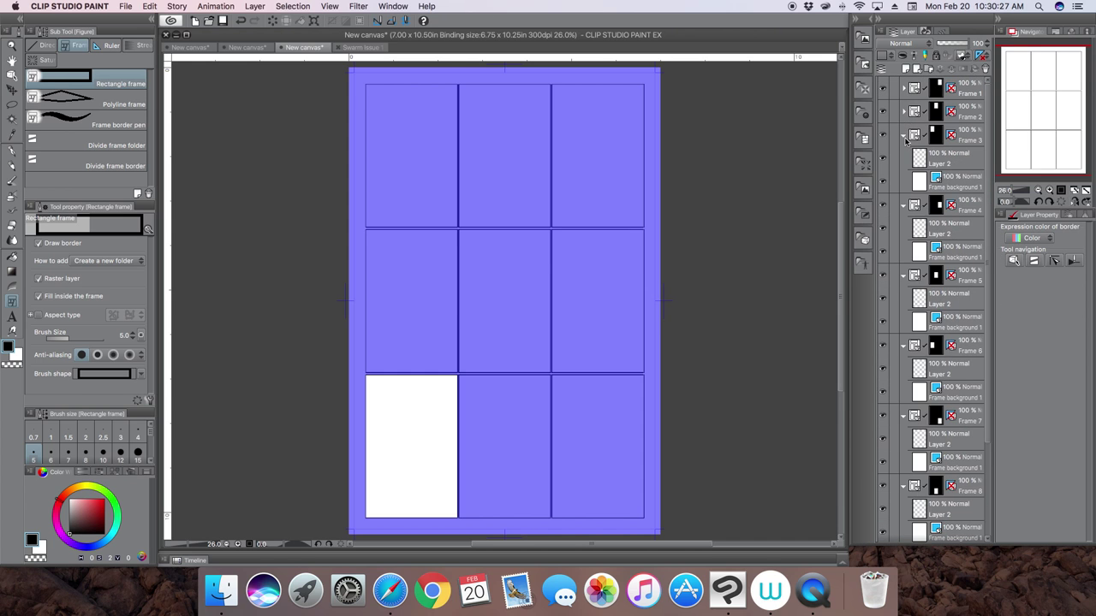
click(904, 136)
click(904, 158)
click(904, 181)
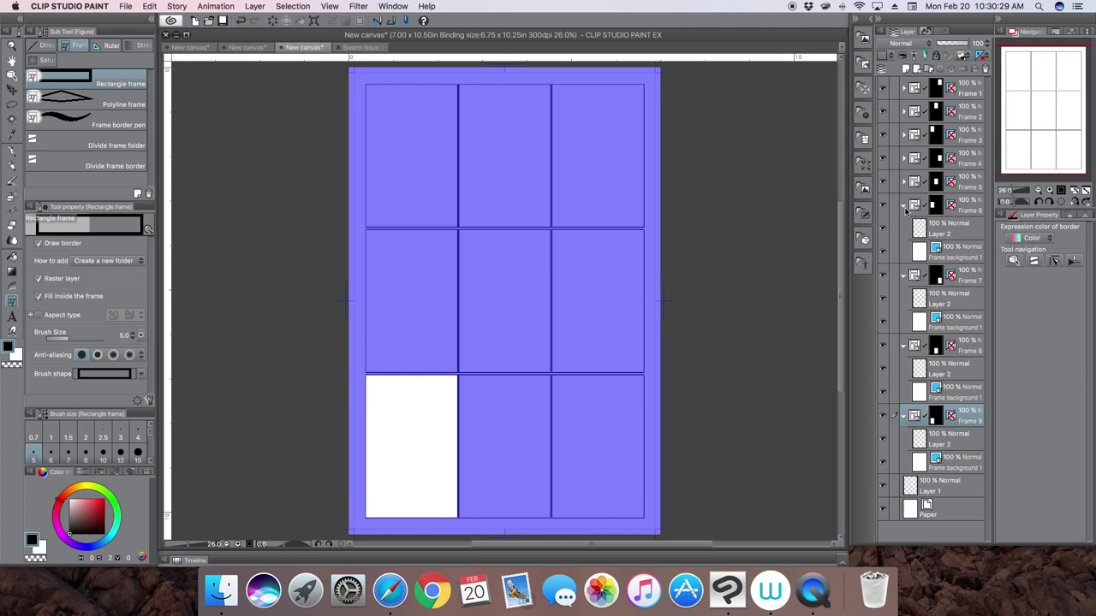
click(904, 205)
click(904, 229)
click(904, 252)
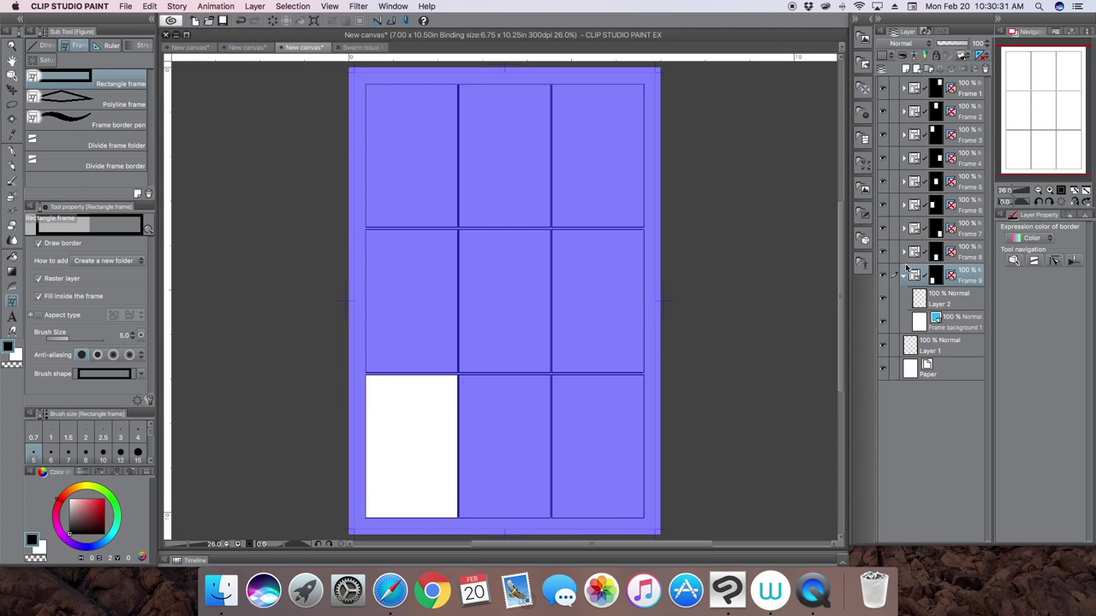
click(903, 274)
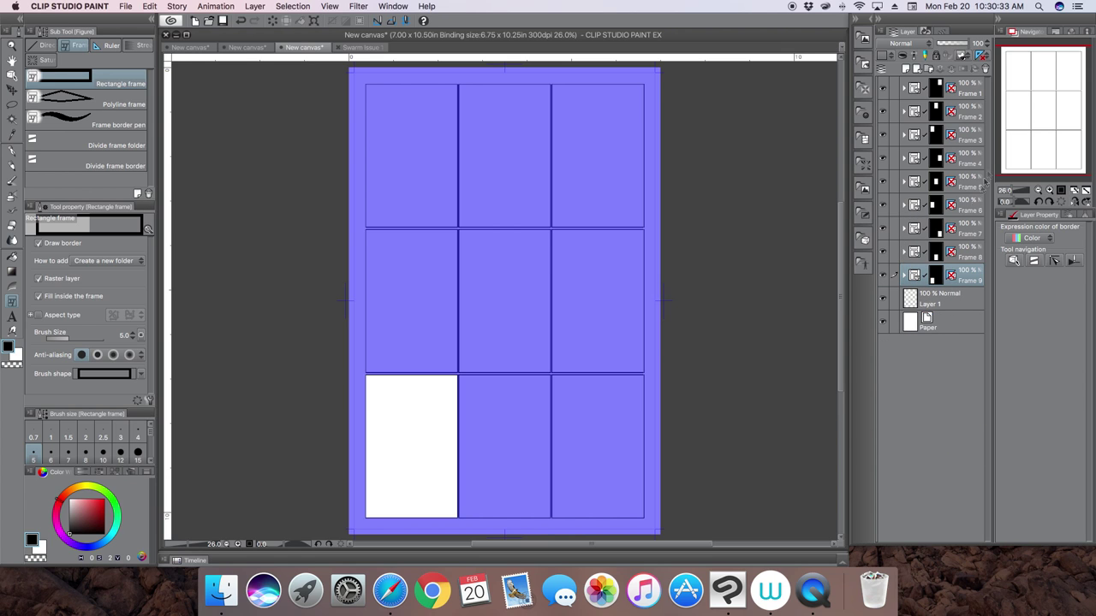
- Select the Pen tool, then step through the Frame 1 to Frame 8 panels
click(970, 89)
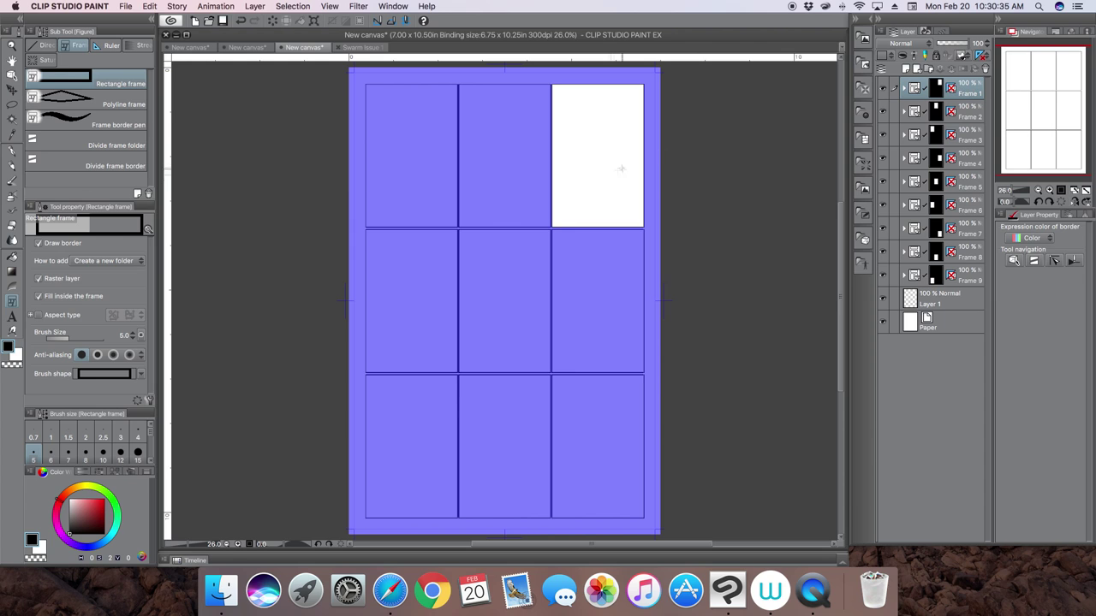
click(12, 151)
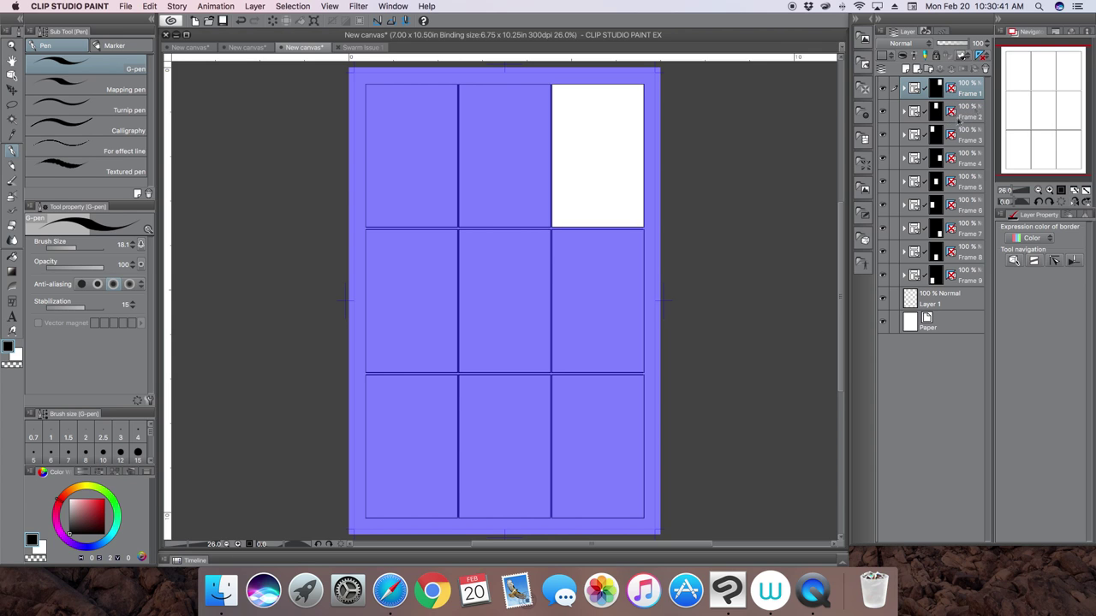
click(968, 116)
click(969, 138)
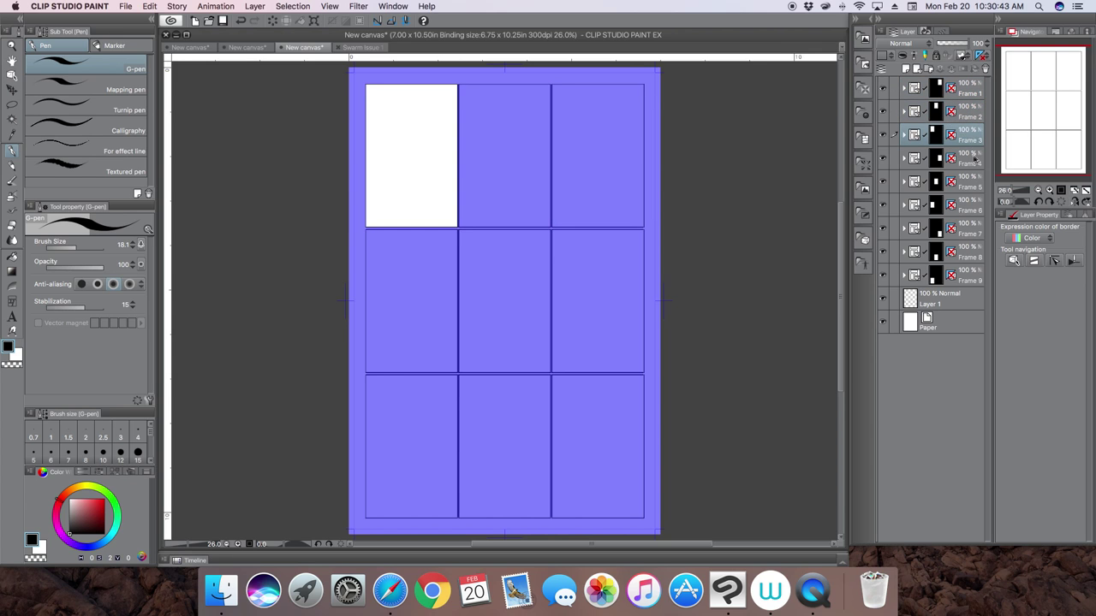
click(974, 161)
click(971, 182)
click(970, 208)
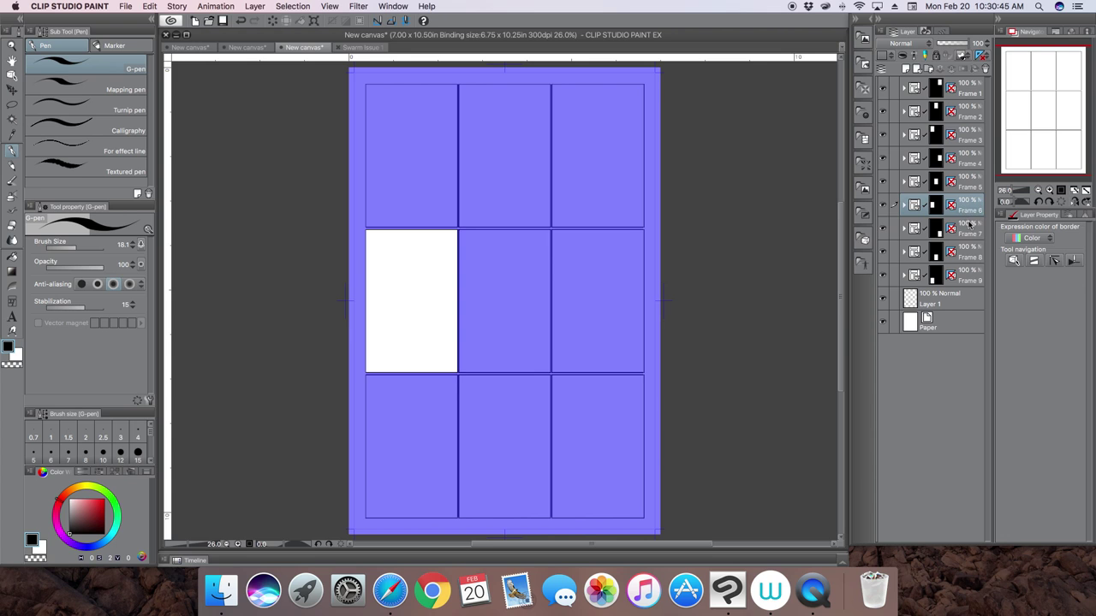
click(970, 228)
click(969, 251)
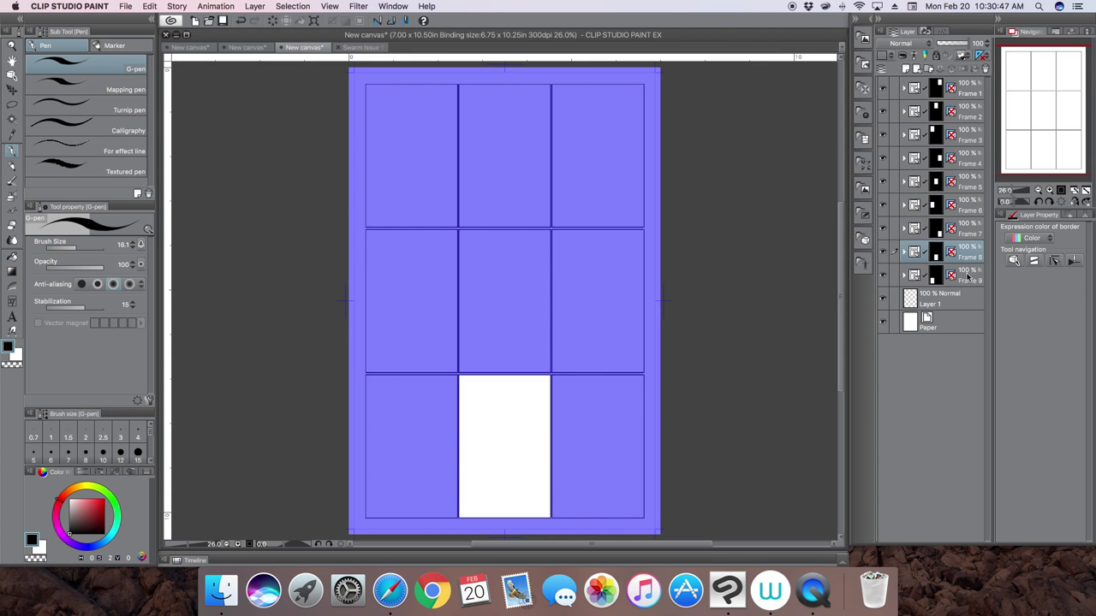
- Select Frame 9 and Paper, then zoom in with the Navigator to inspect the panel borders
click(968, 276)
click(954, 329)
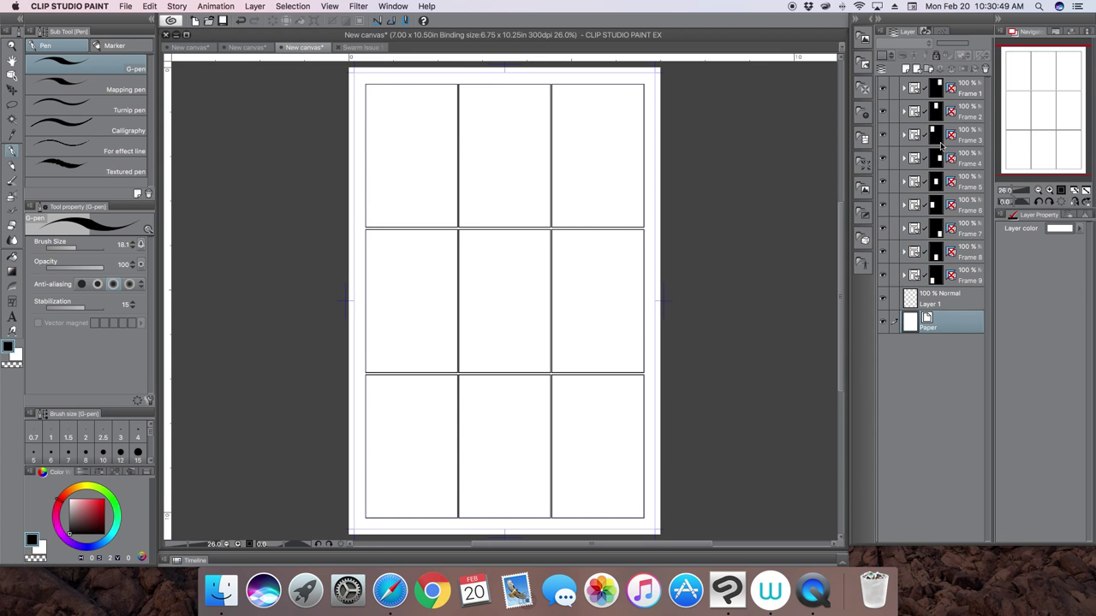
click(1014, 190)
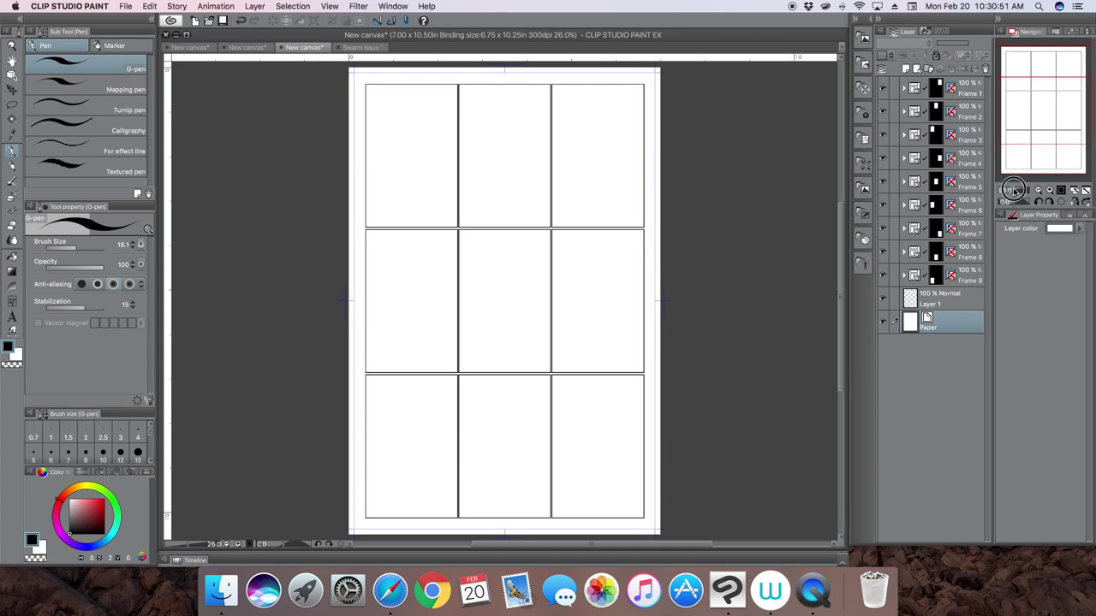
drag(1051, 120, 1052, 128)
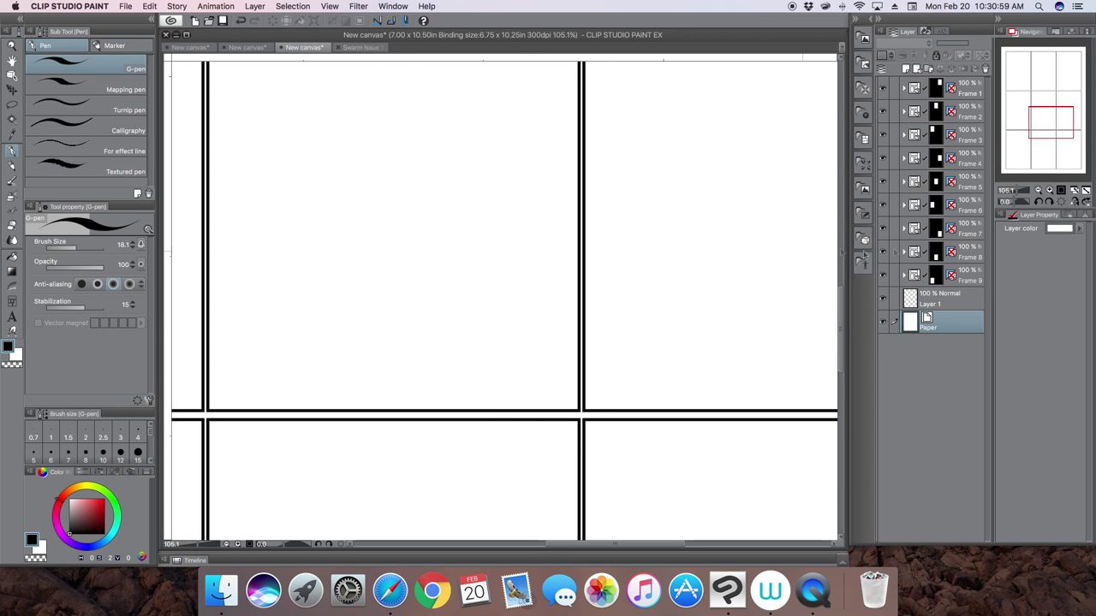
click(967, 92)
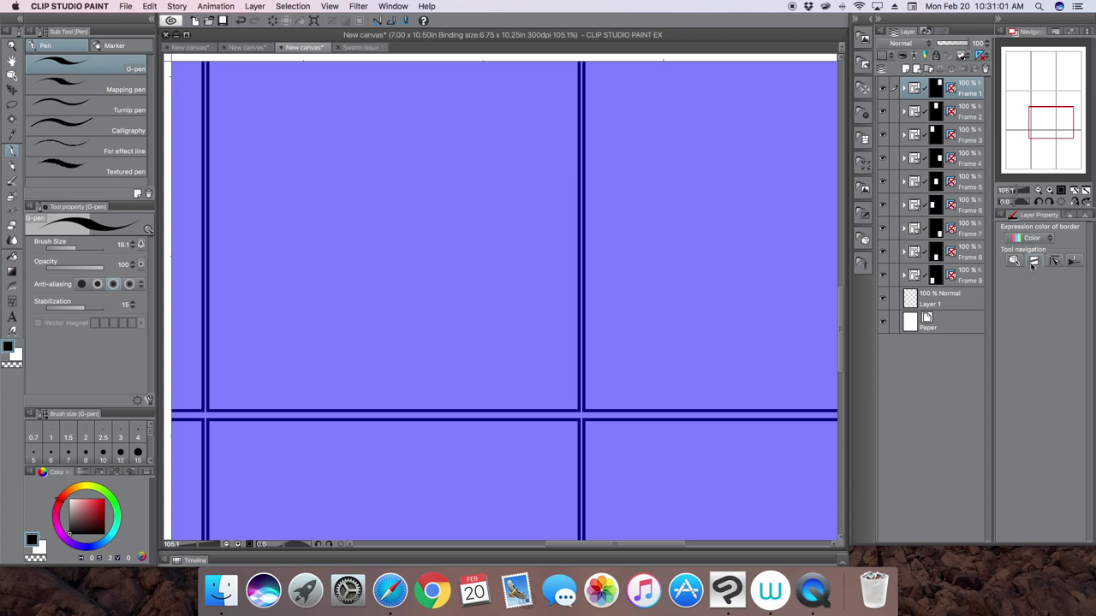
- Choose the Divide frame folder sub tool, select Paper, and fit the whole page to the window
click(1034, 261)
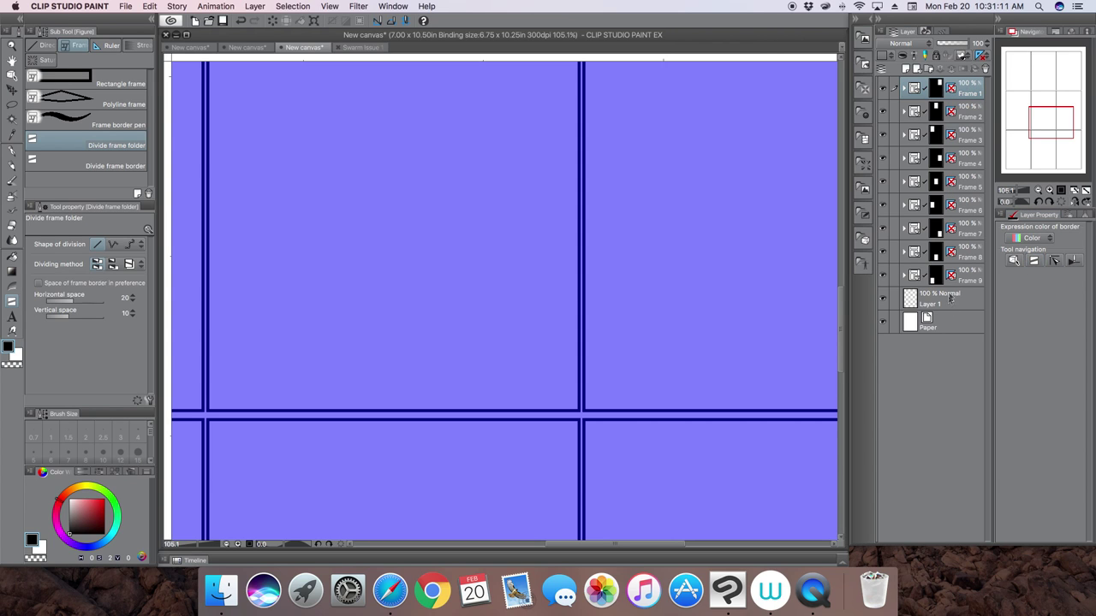
click(947, 325)
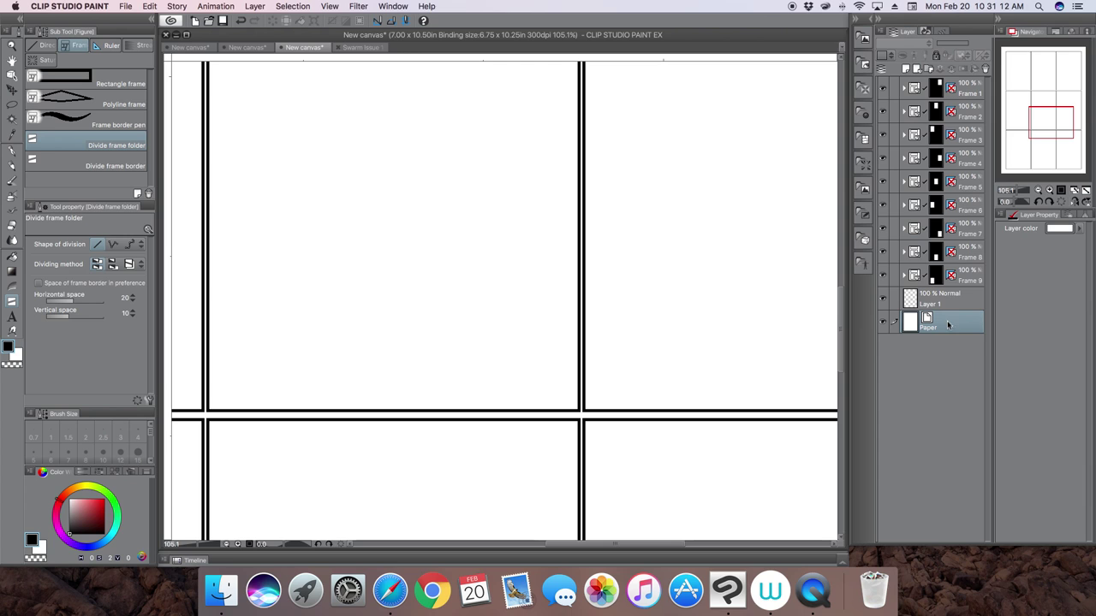
click(1085, 191)
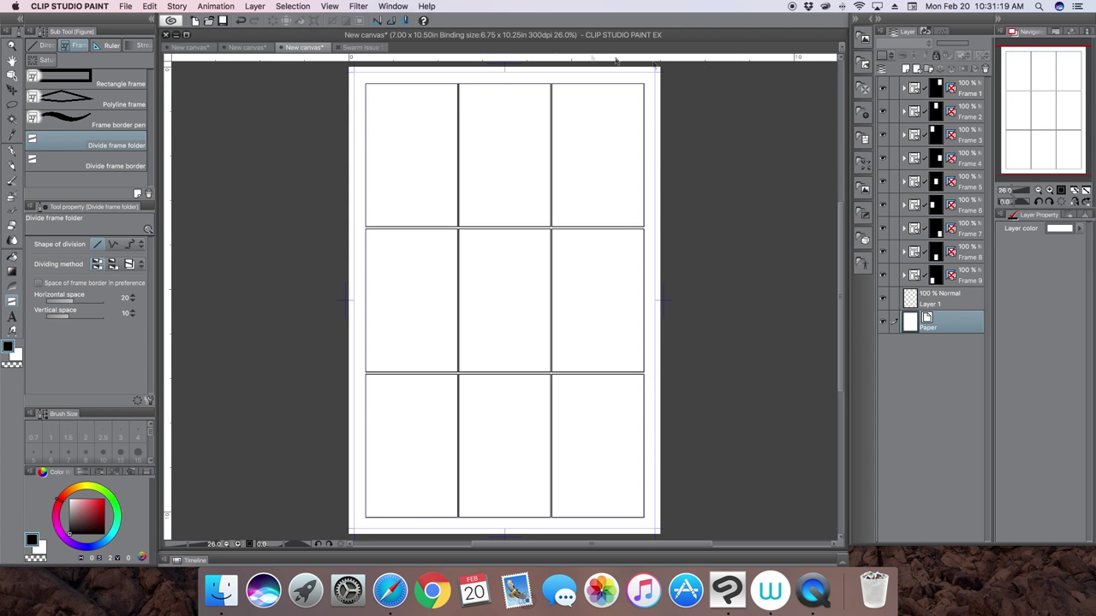
- Check the Swarm reference page, then select Frames 1, 2 and 3 on the new canvas
click(360, 47)
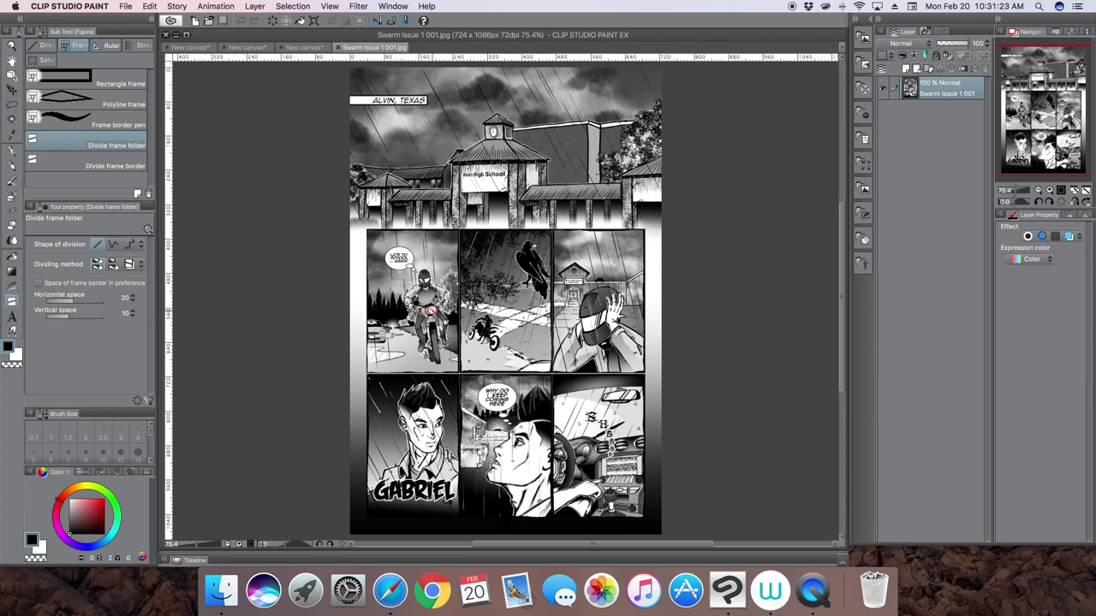
click(313, 47)
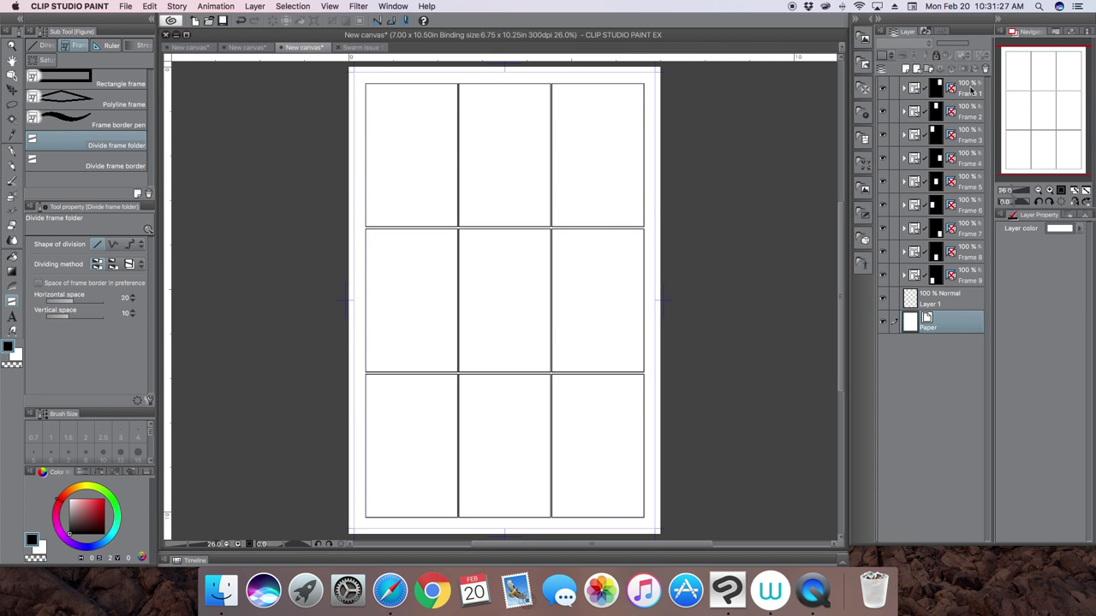
click(972, 92)
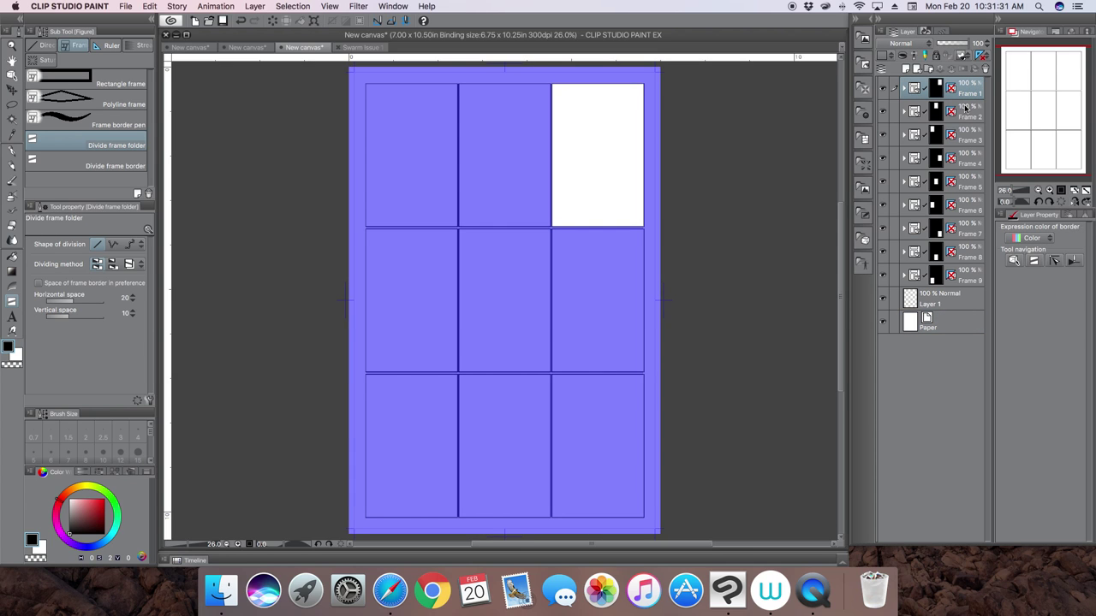
shift+click(970, 112)
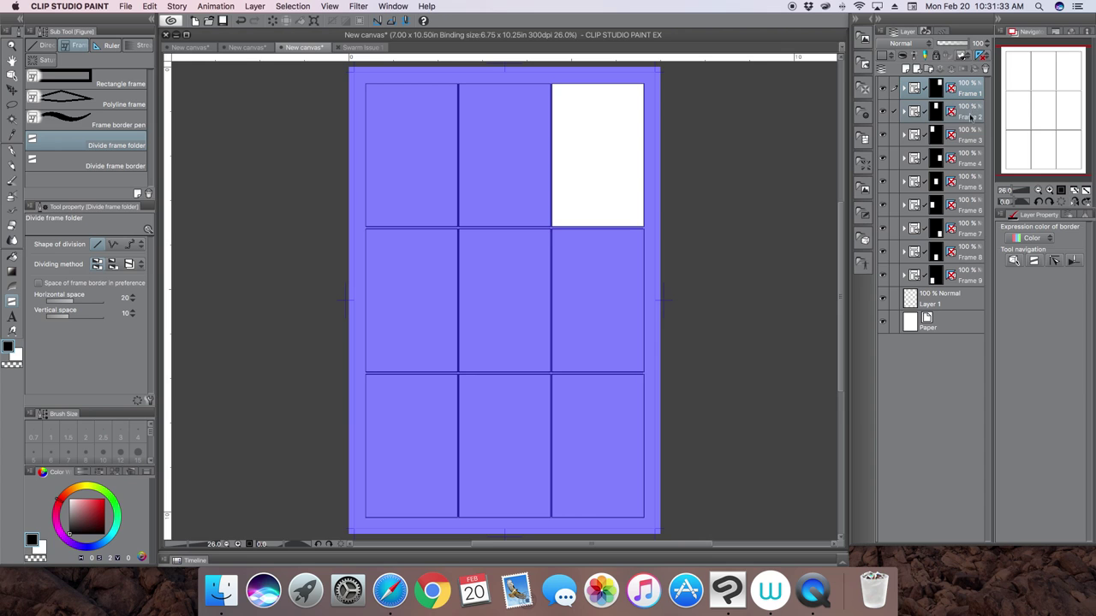
shift+click(968, 134)
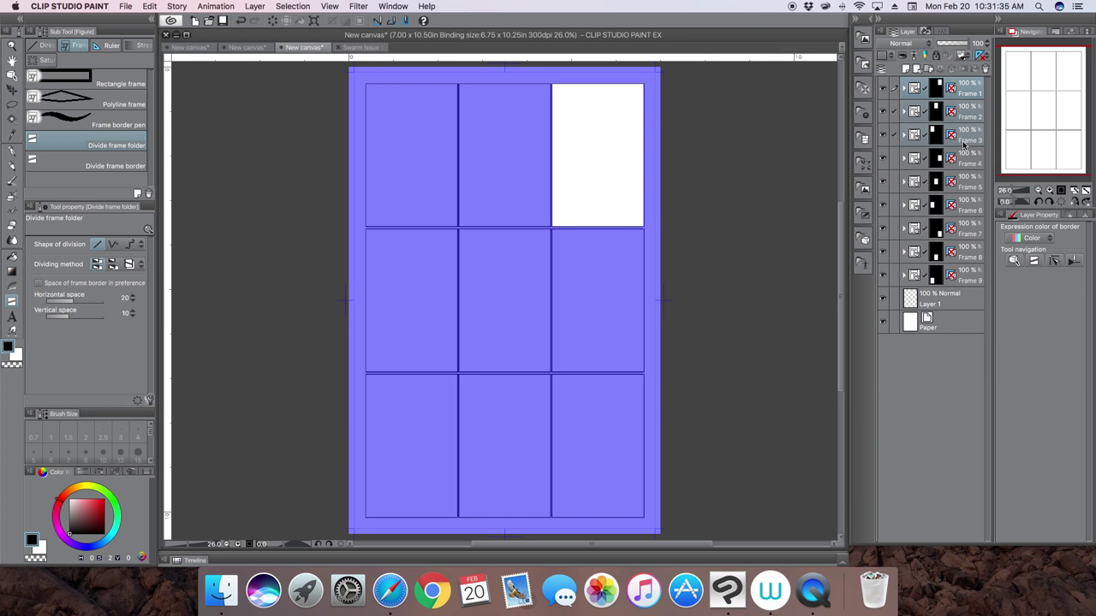
- Combine the three top frames with Combine border, collapse Frame 10, and view the Swarm page
click(255, 6)
mouse_move(293, 107)
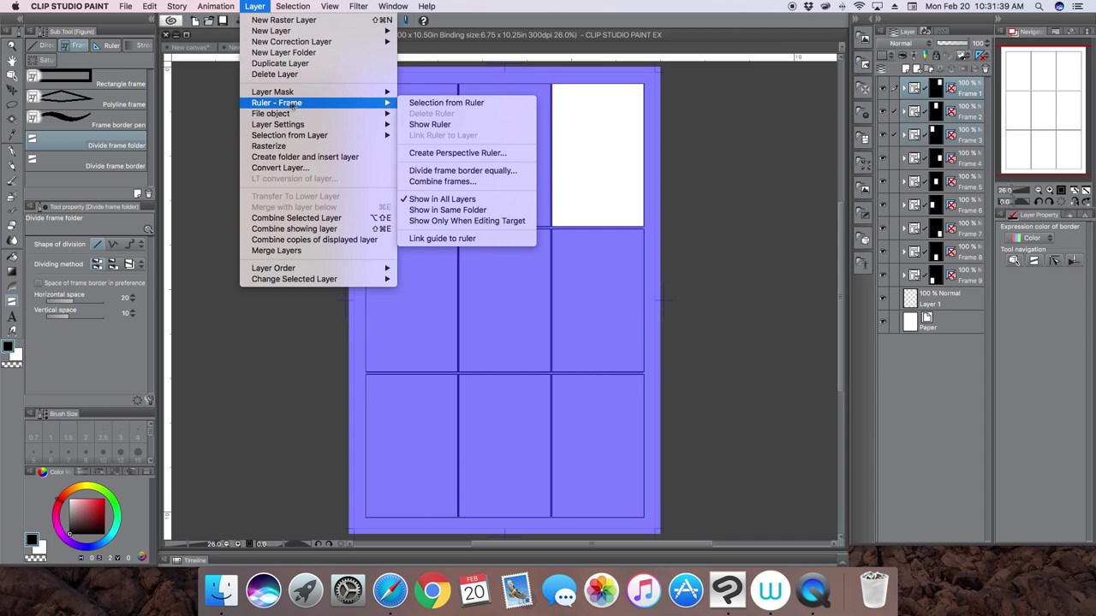
click(463, 182)
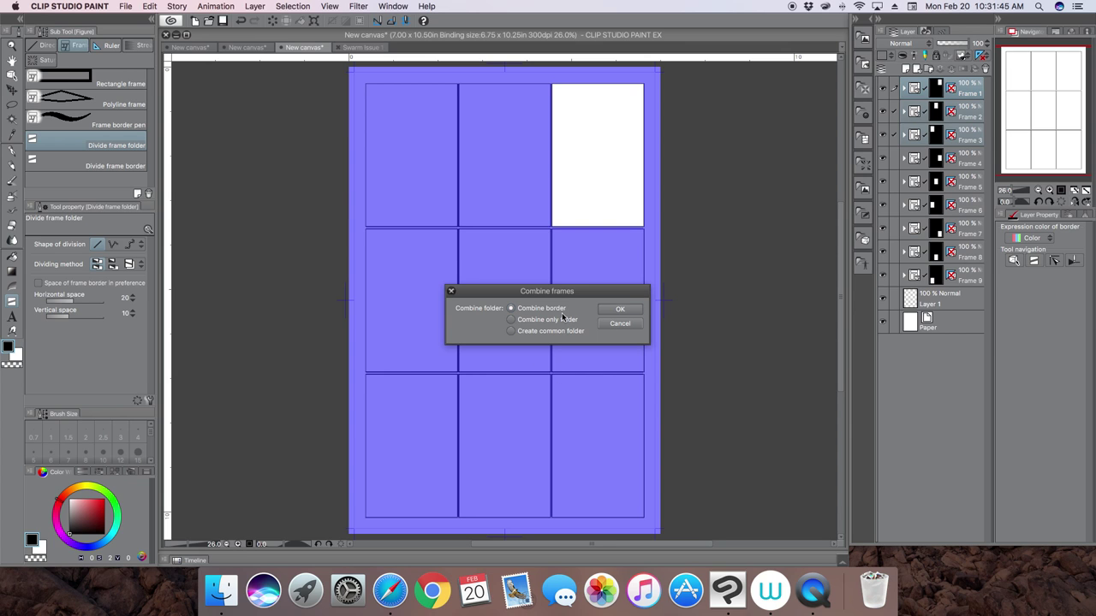
click(622, 310)
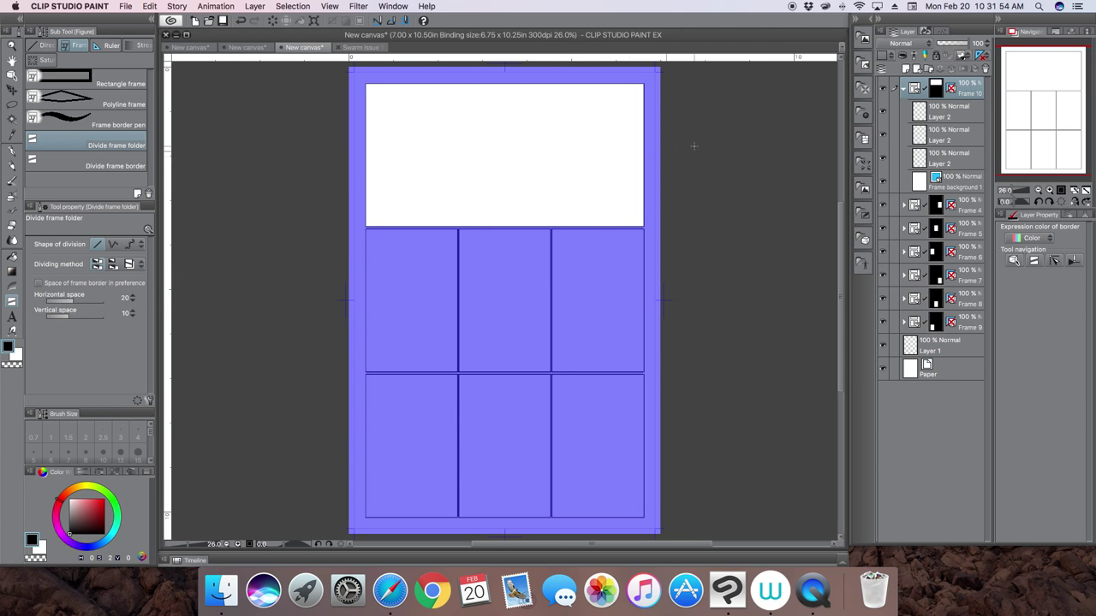
click(903, 88)
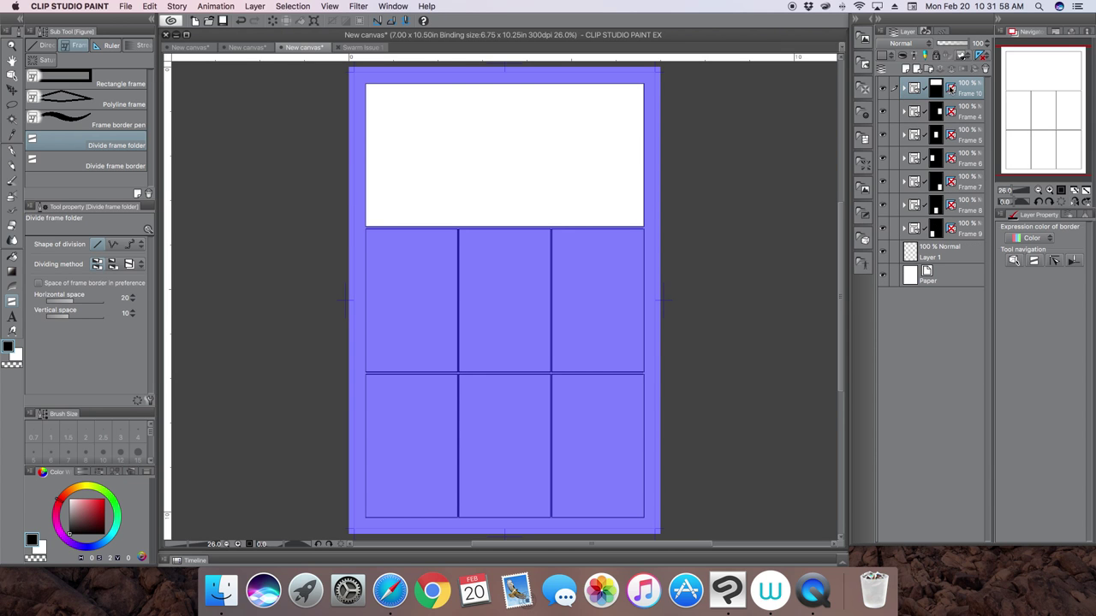
click(361, 47)
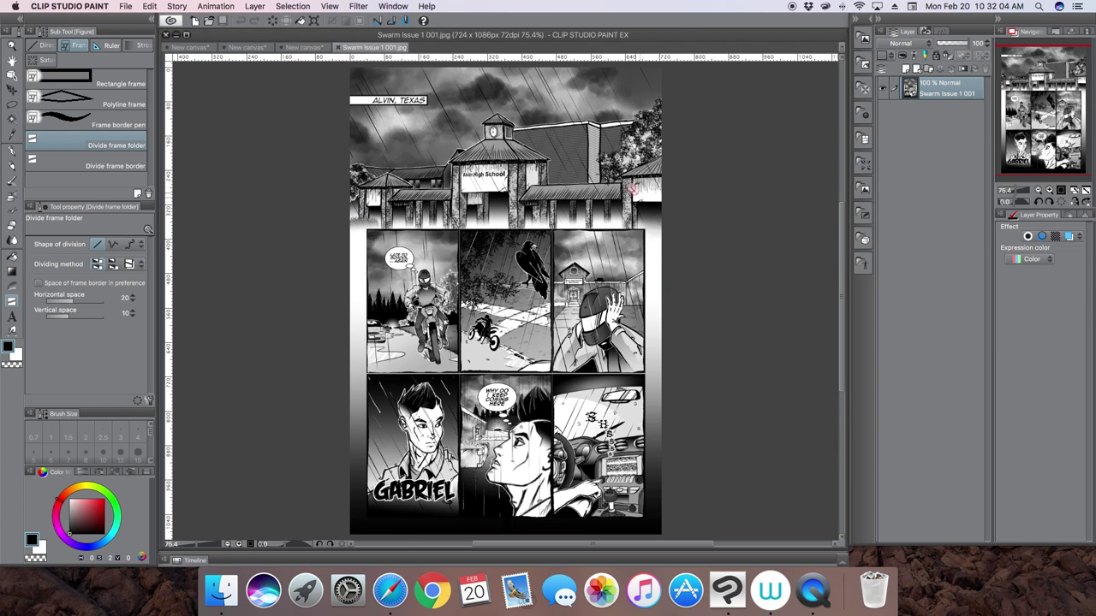
- Delete the merged Frame 10 on the new canvas, then select Paper and Layer 1
click(310, 47)
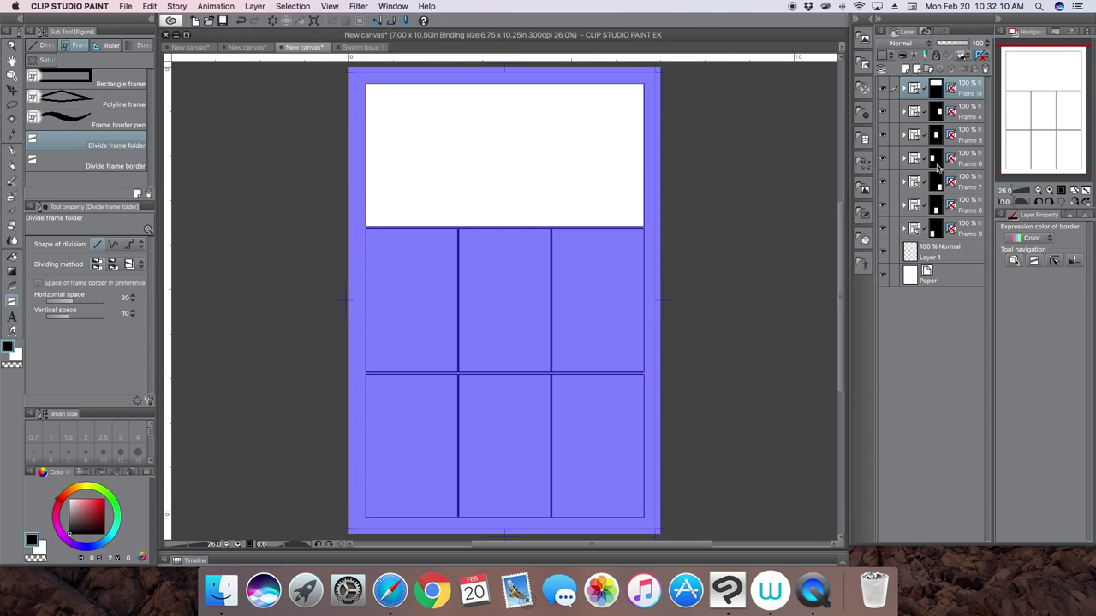
click(986, 69)
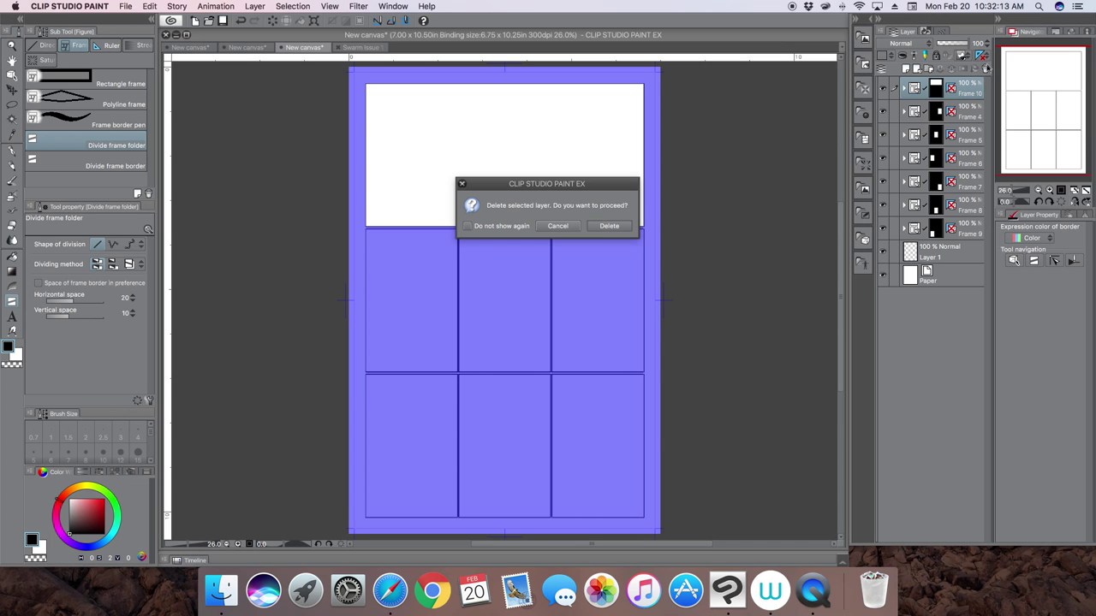
click(618, 226)
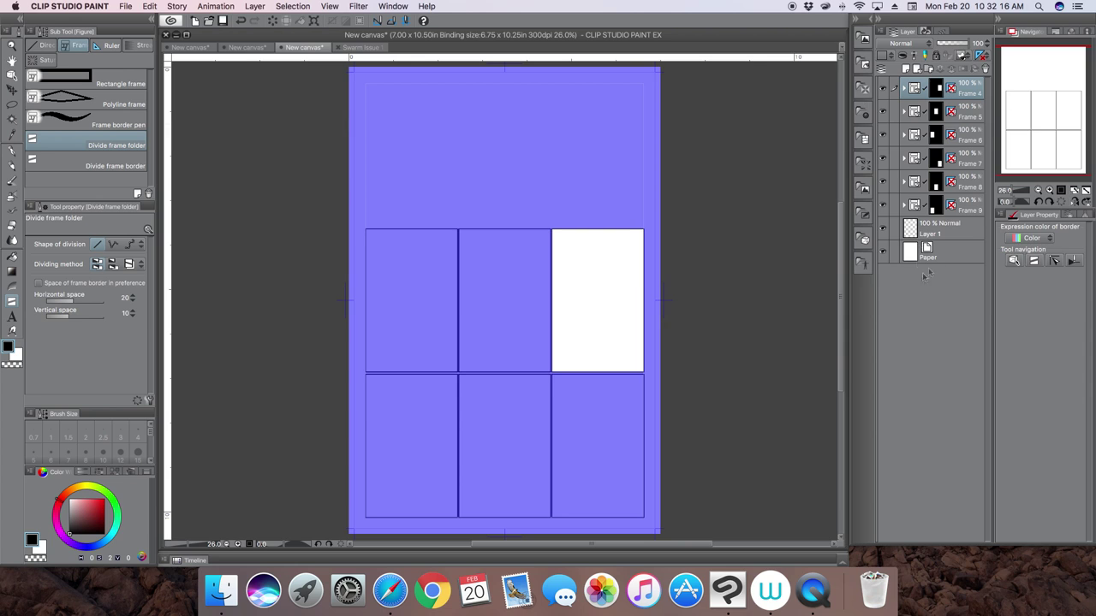
click(957, 254)
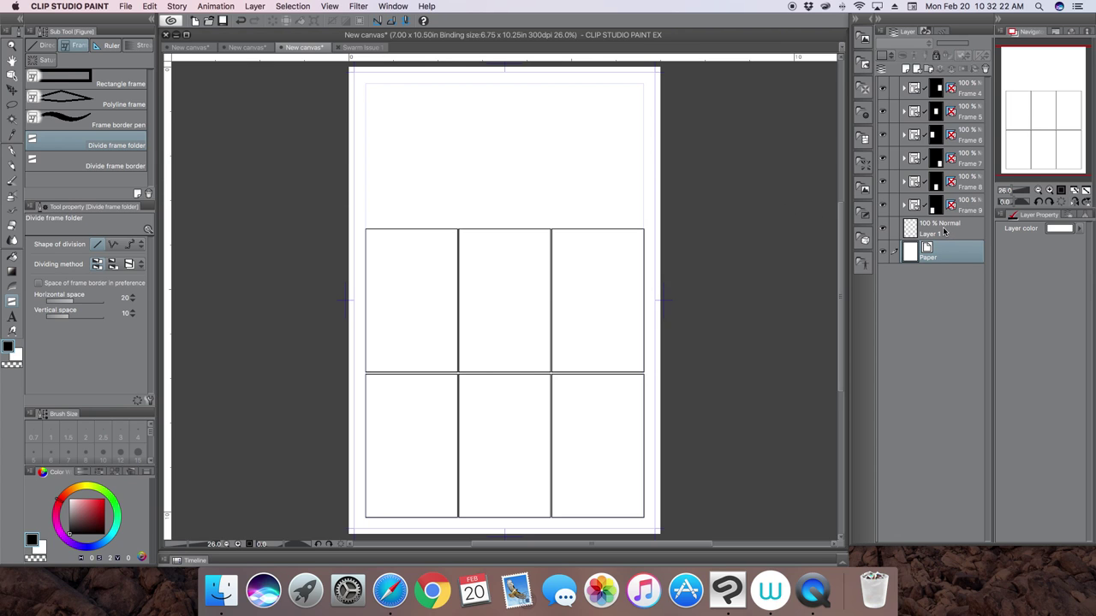
click(945, 233)
- Draw five sweeping G-pen strokes on Layer 1 across the open top and out to the page edges
key(p)
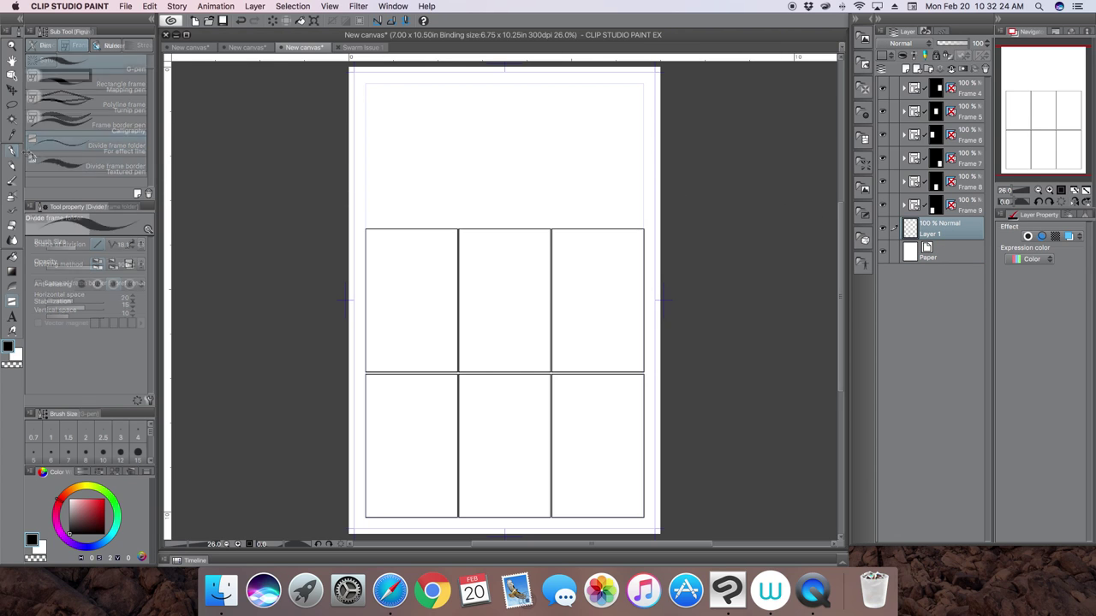
mouse_move(351, 187)
mouse_down()
mouse_move(564, 181)
mouse_move(362, 212)
mouse_move(375, 225)
mouse_move(712, 232)
mouse_up()
mouse_move(540, 277)
mouse_down()
mouse_move(622, 302)
mouse_move(728, 315)
mouse_up()
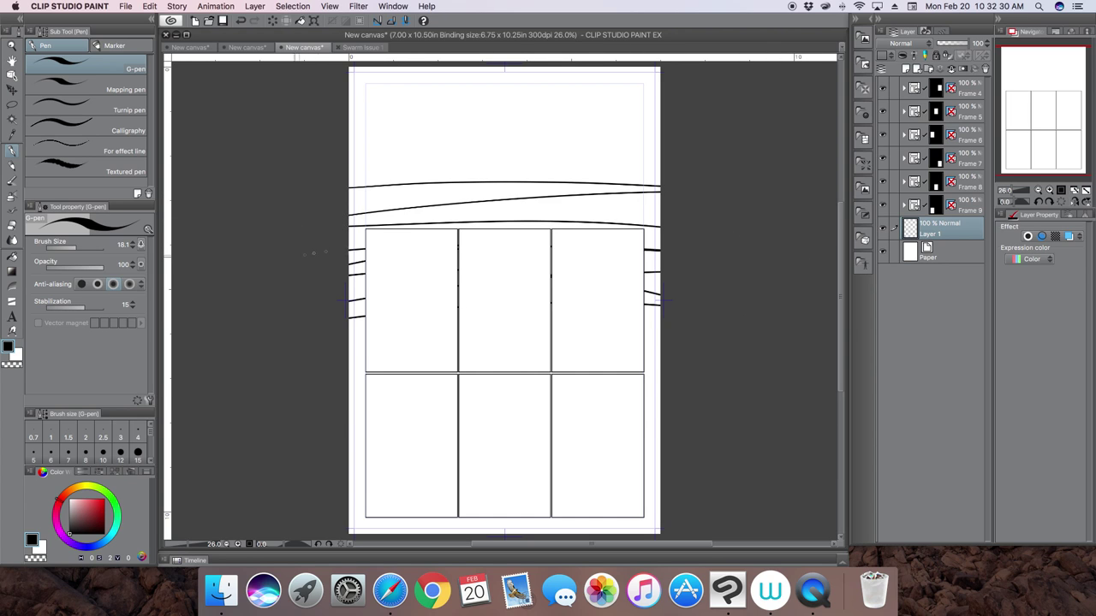
mouse_move(723, 329)
mouse_down()
mouse_move(338, 370)
mouse_move(701, 373)
mouse_up()
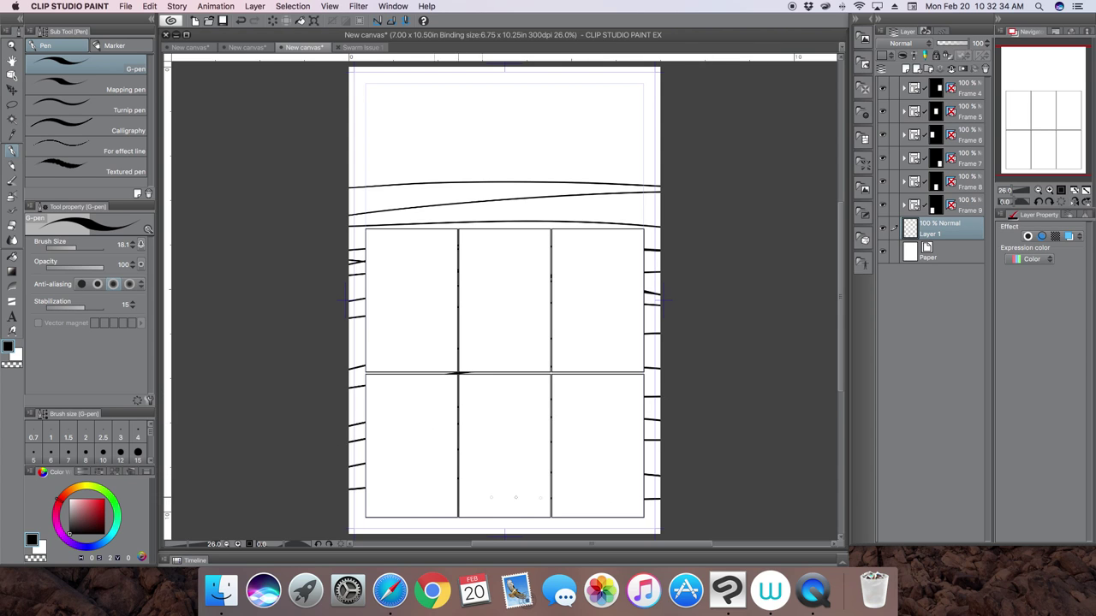
drag(668, 190, 343, 214)
drag(343, 221, 667, 216)
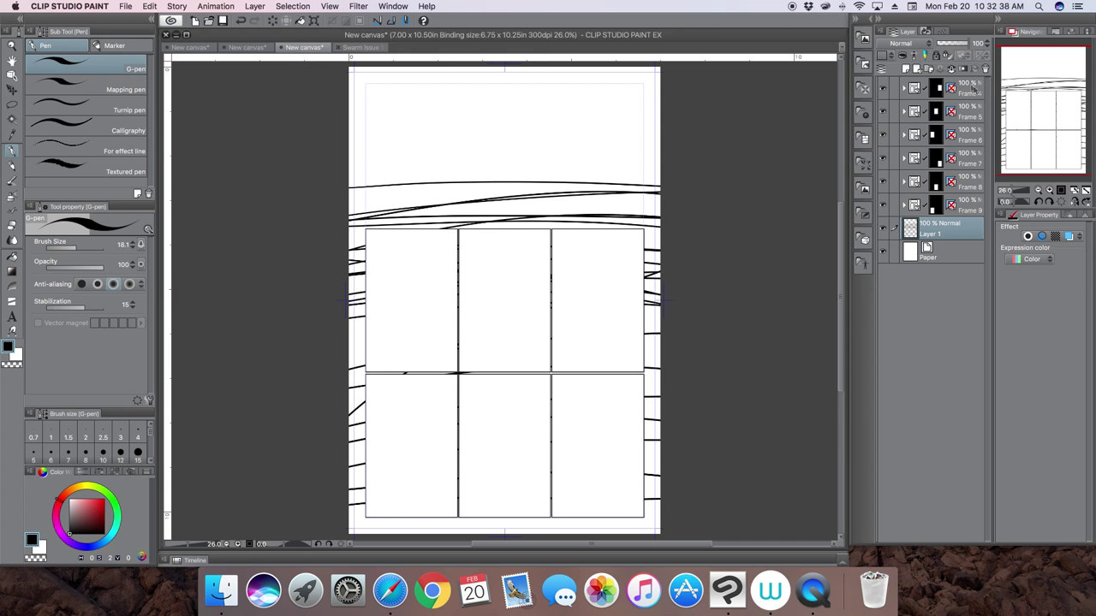
click(973, 83)
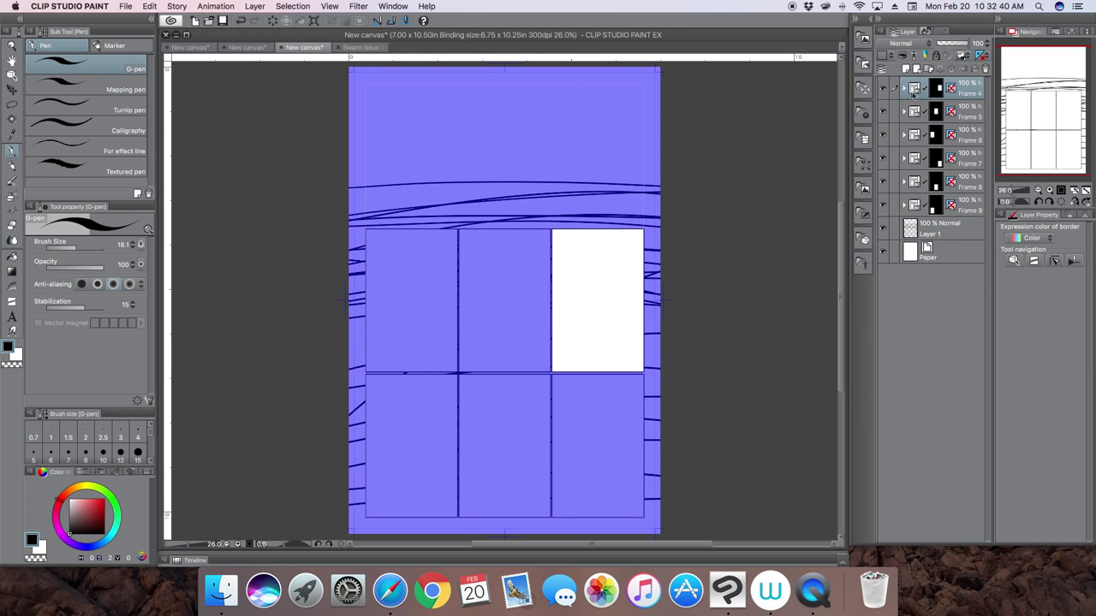
- Hatch the top-right panel's Layer 2 with seven vertical G-pen lines
click(903, 88)
click(948, 111)
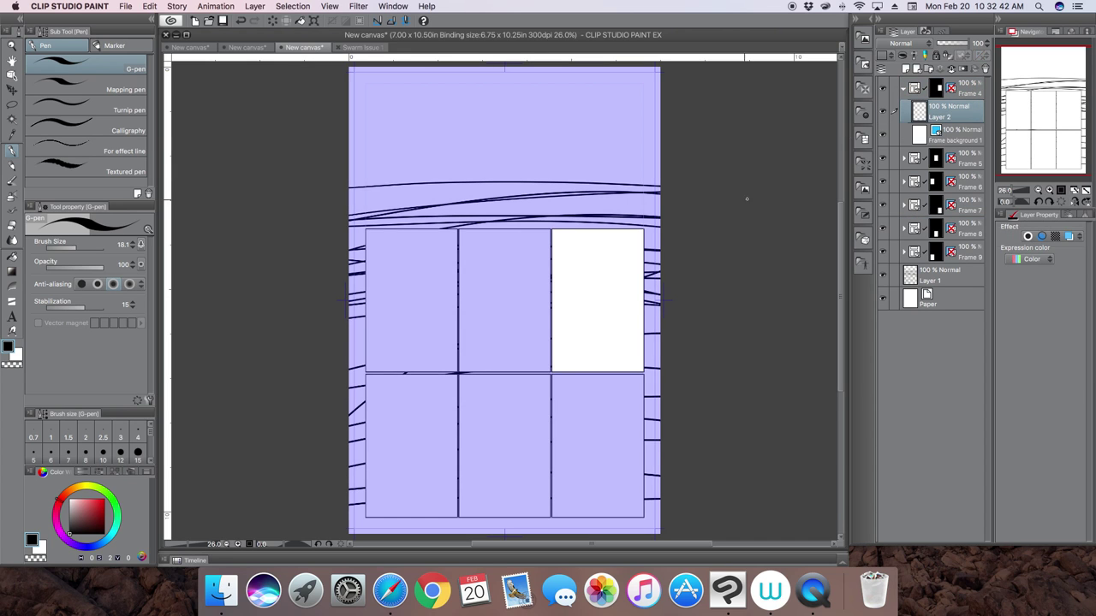
drag(574, 257, 573, 373)
mouse_move(579, 230)
mouse_down()
mouse_move(581, 374)
mouse_move(591, 373)
mouse_up()
drag(599, 229, 612, 374)
mouse_move(623, 227)
mouse_down()
mouse_move(622, 366)
mouse_move(634, 372)
mouse_up()
mouse_move(640, 228)
mouse_down()
mouse_move(639, 373)
mouse_move(633, 358)
mouse_up()
mouse_move(580, 239)
mouse_down()
mouse_move(584, 351)
mouse_move(563, 368)
mouse_up()
drag(560, 229, 564, 372)
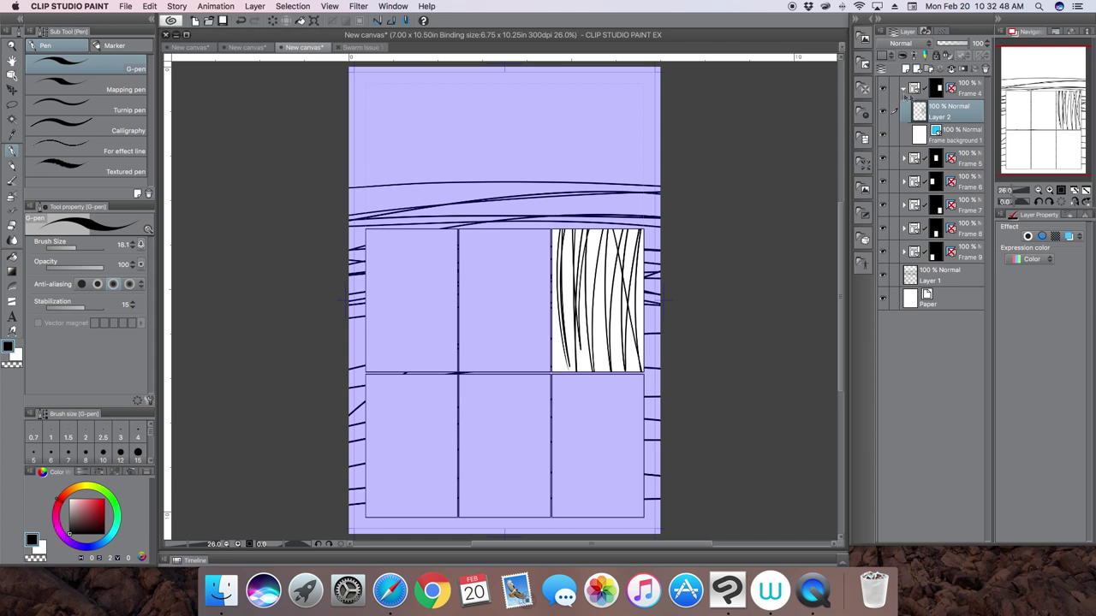
click(904, 88)
- Hatch the top-middle panel's Layer 2 with five diagonal lines
click(920, 112)
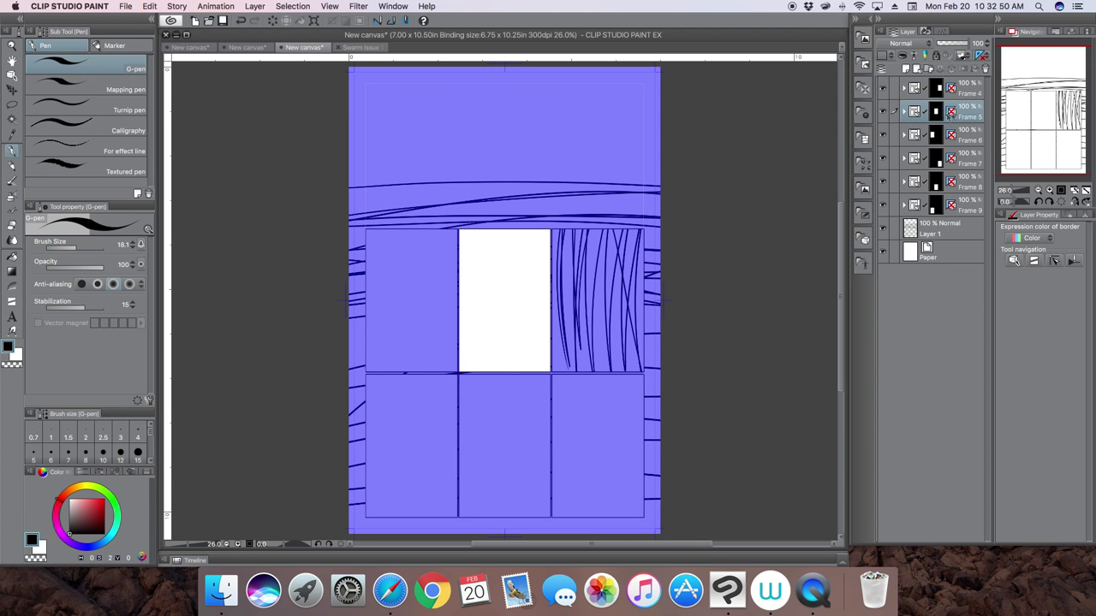
click(903, 113)
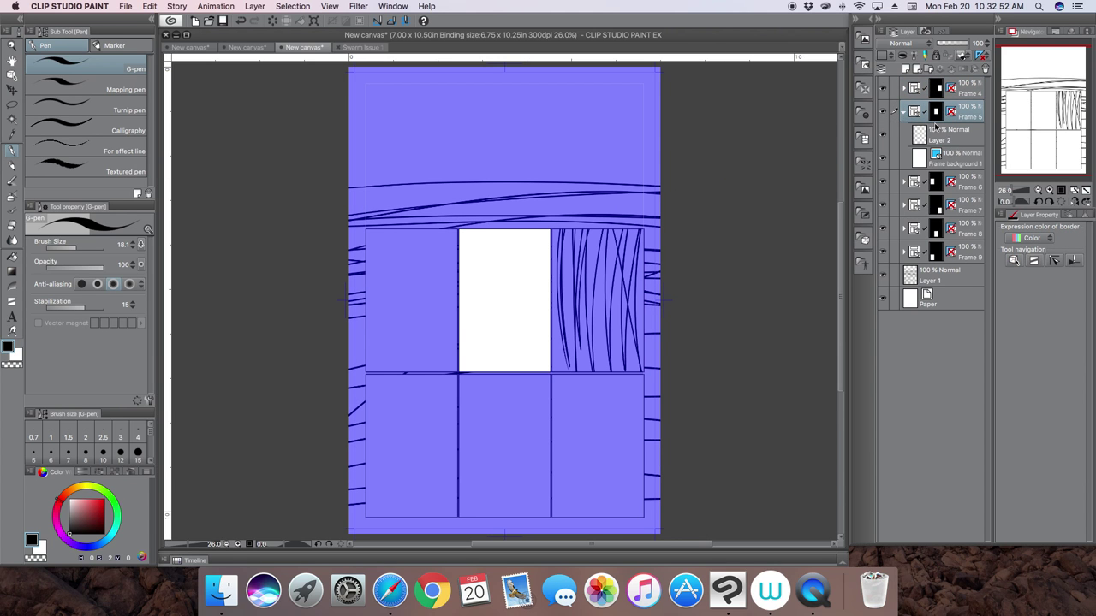
click(949, 130)
drag(459, 248, 481, 229)
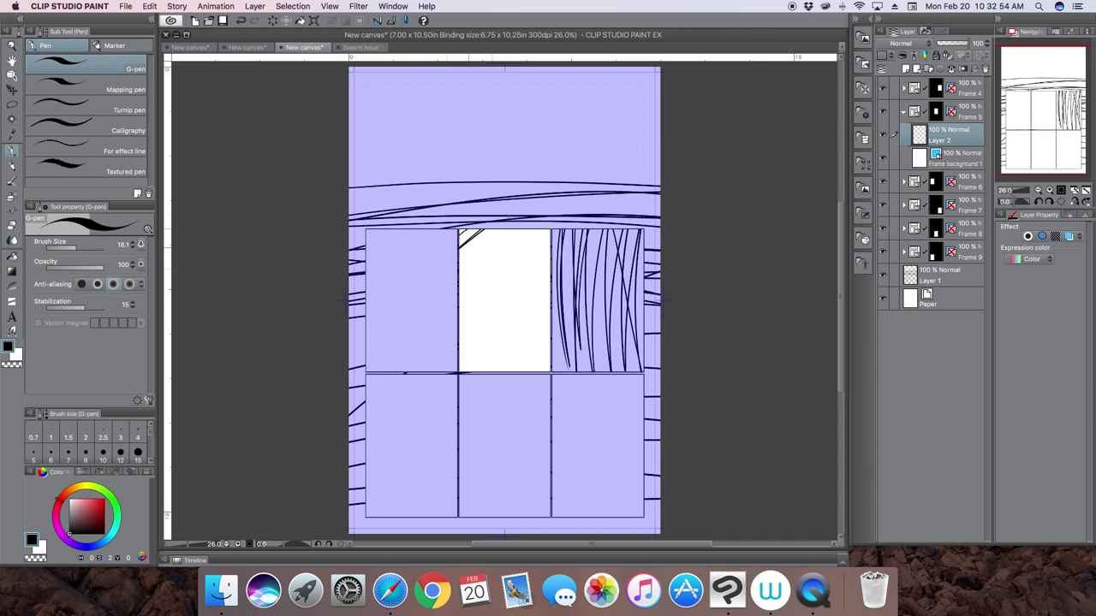
drag(459, 267, 513, 230)
drag(459, 313, 544, 231)
mouse_move(463, 354)
mouse_down()
mouse_move(551, 255)
mouse_move(551, 284)
mouse_up()
mouse_move(505, 373)
mouse_down()
mouse_move(551, 315)
mouse_move(551, 348)
mouse_up()
click(904, 112)
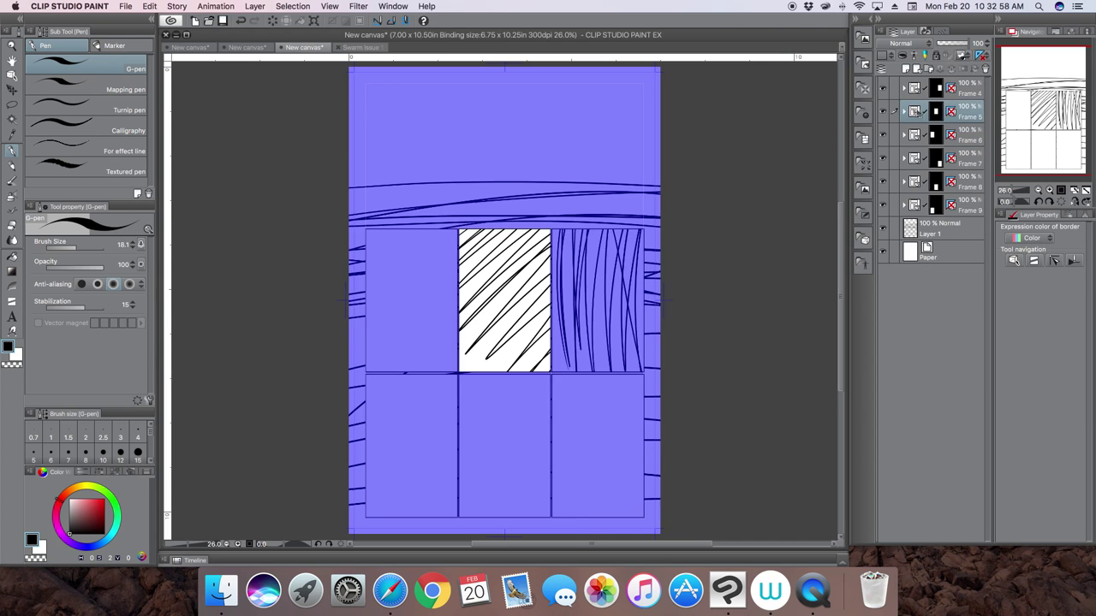
- Hatch the top-left panel with eight diagonal lines, then select Paper and view the Swarm page
click(904, 135)
click(946, 157)
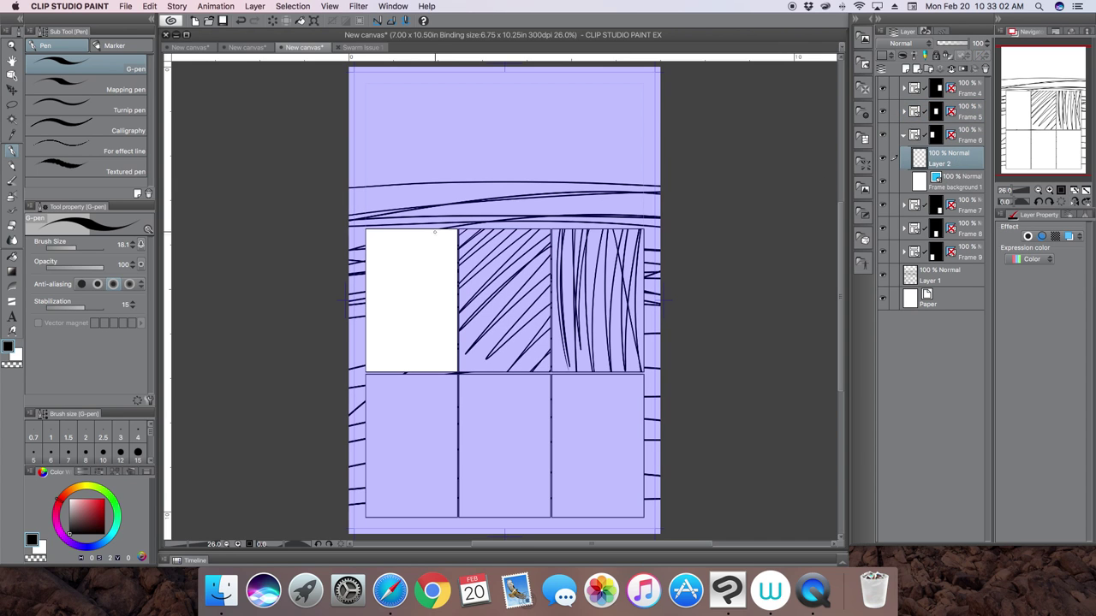
mouse_move(435, 231)
mouse_down()
mouse_move(456, 248)
mouse_move(456, 278)
mouse_up()
mouse_move(395, 229)
mouse_down()
mouse_move(456, 319)
mouse_move(446, 338)
mouse_up()
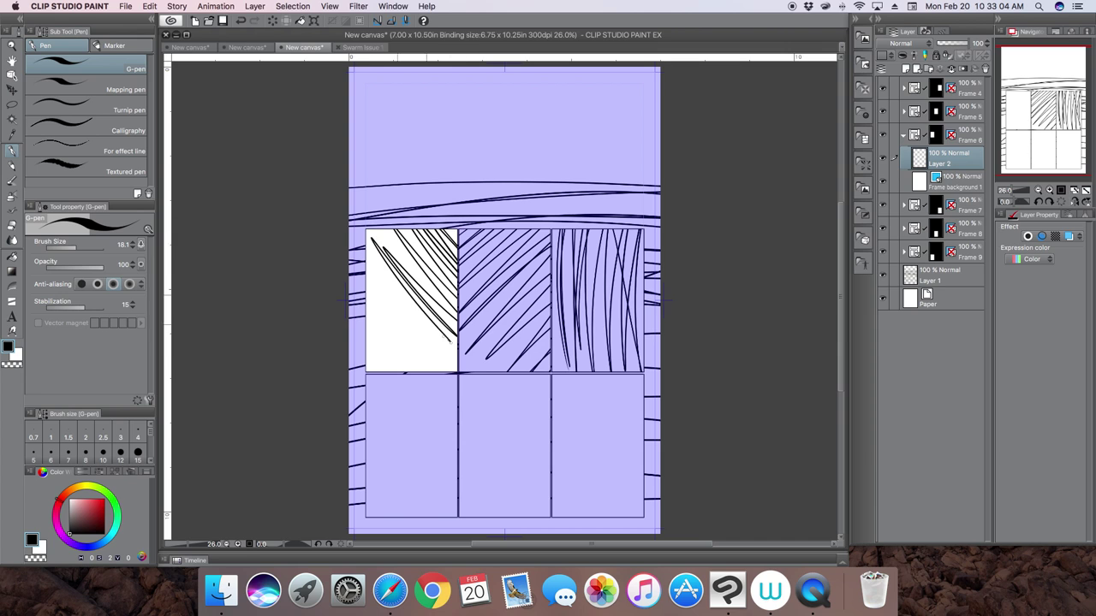
drag(366, 250, 457, 368)
mouse_move(366, 274)
mouse_down()
mouse_move(457, 370)
mouse_move(445, 374)
mouse_up()
drag(365, 299, 419, 373)
drag(367, 320, 404, 374)
mouse_move(367, 332)
mouse_down()
mouse_move(392, 373)
mouse_move(381, 373)
mouse_up()
drag(367, 361, 373, 373)
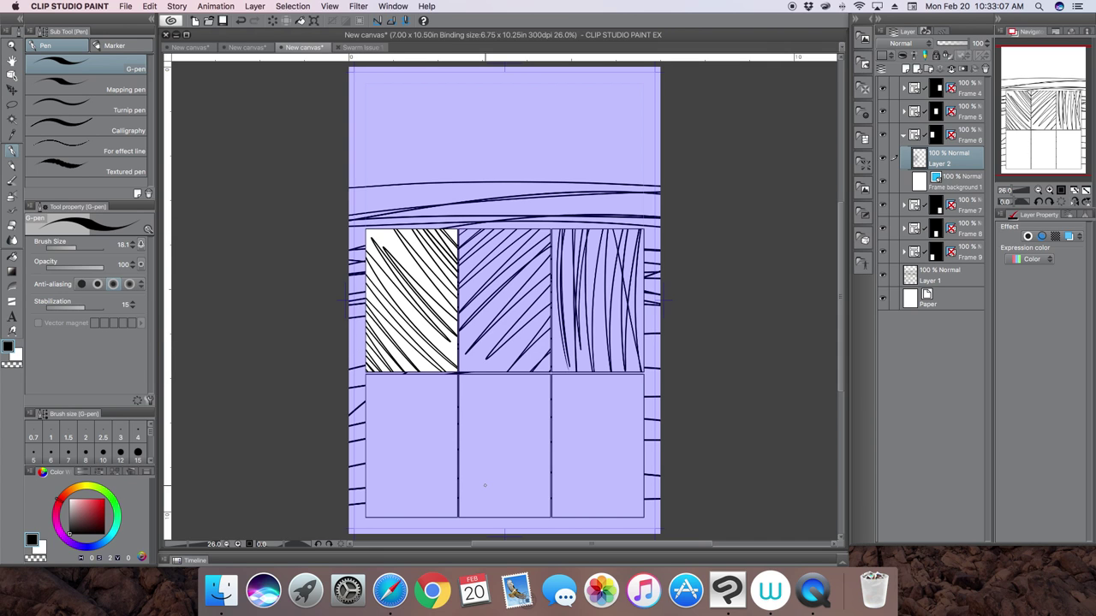
click(903, 136)
click(974, 249)
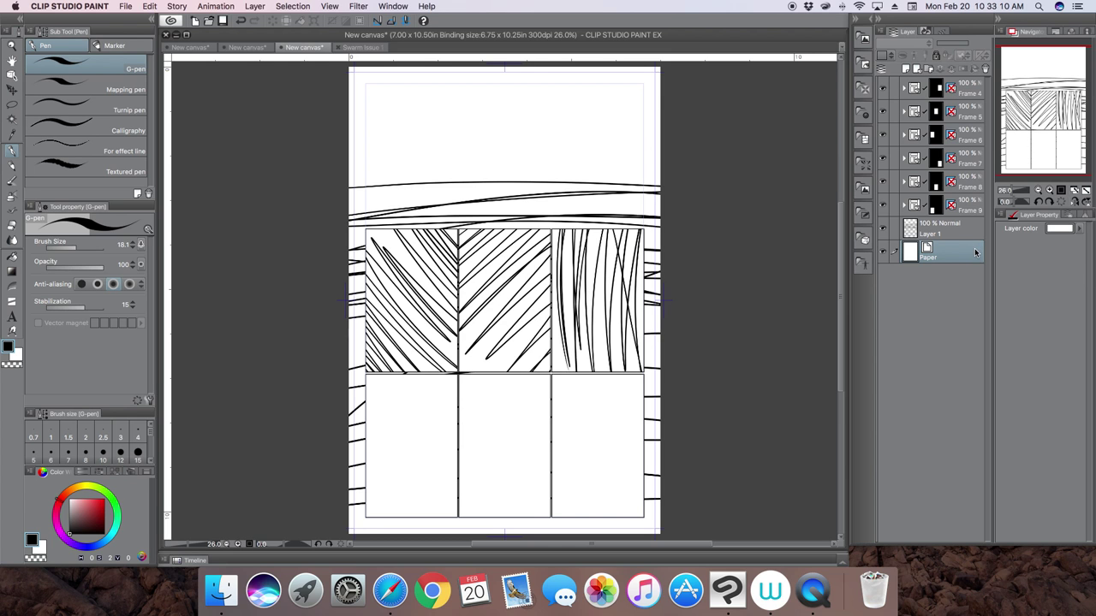
click(364, 48)
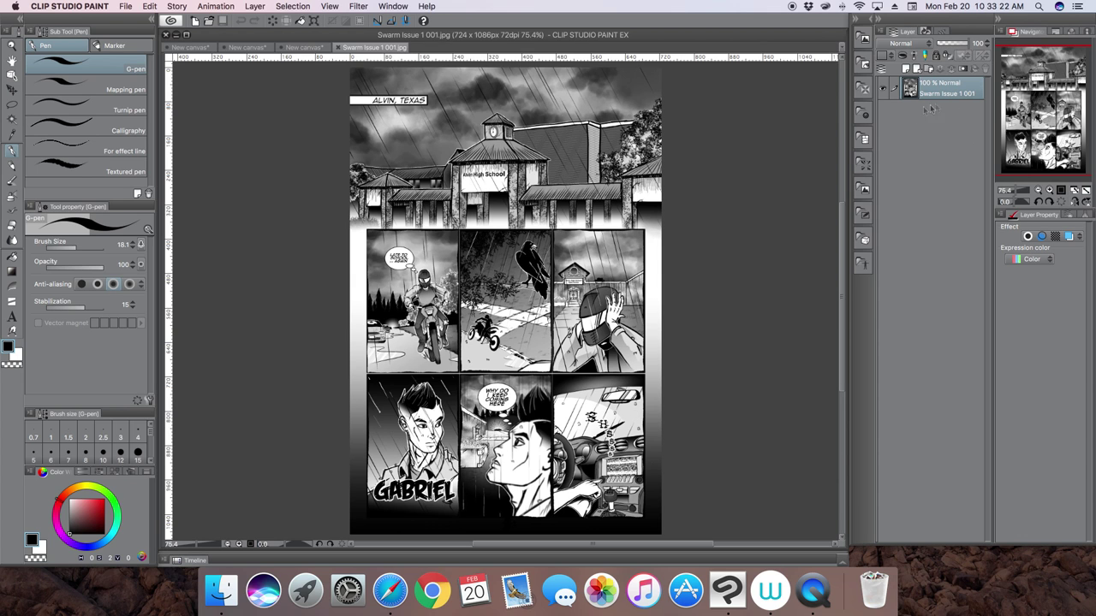
- Switch to the third New canvas document tab showing the hatched panels under the background strokes
click(305, 47)
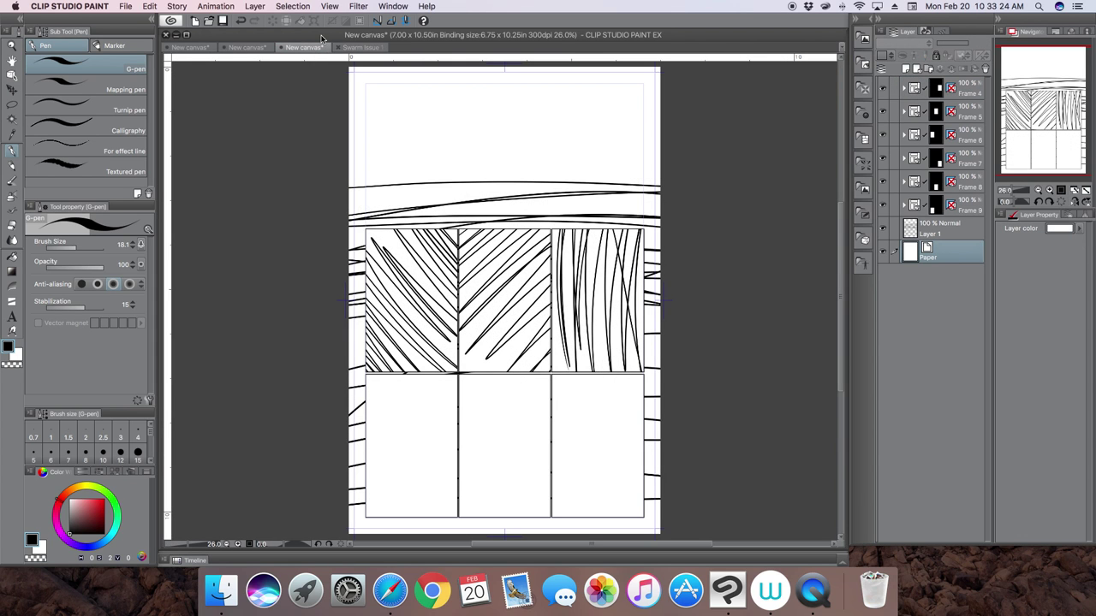